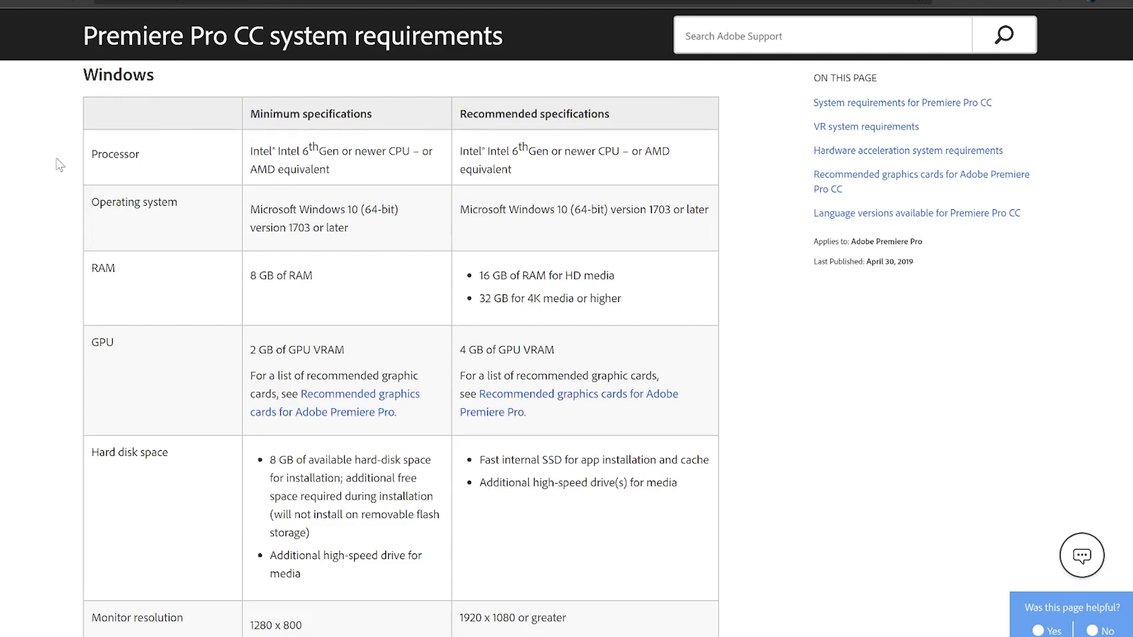
{"action": "scroll", "coordinate": [60, 164], "scroll_direction": "down", "scroll_amount": 2}
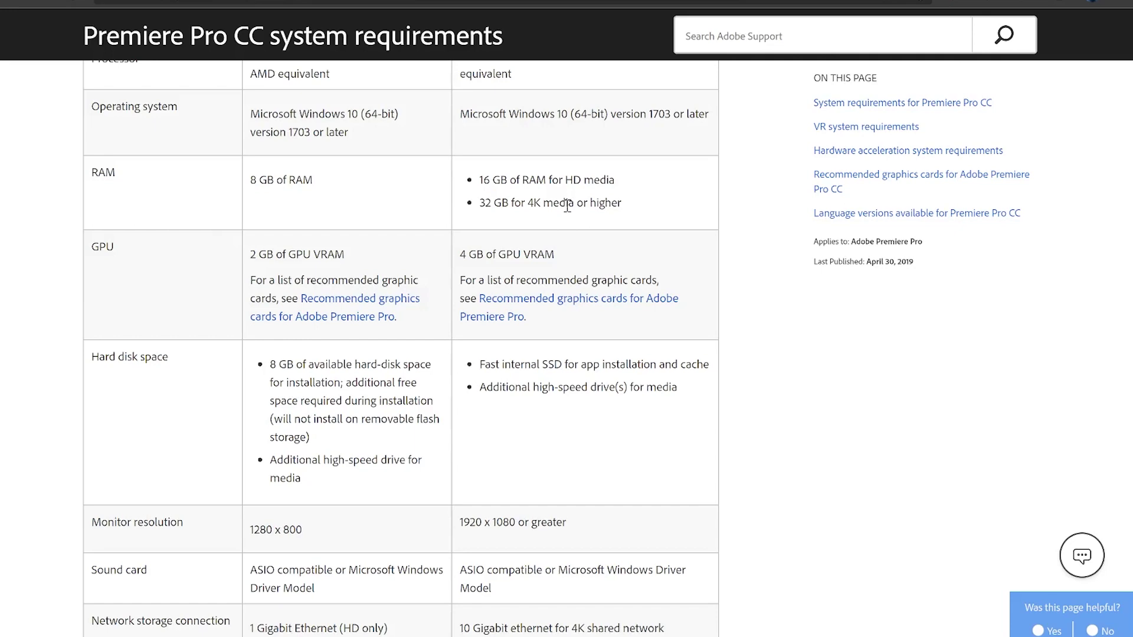
{"action": "scroll", "coordinate": [135, 180], "scroll_direction": "down", "scroll_amount": 2}
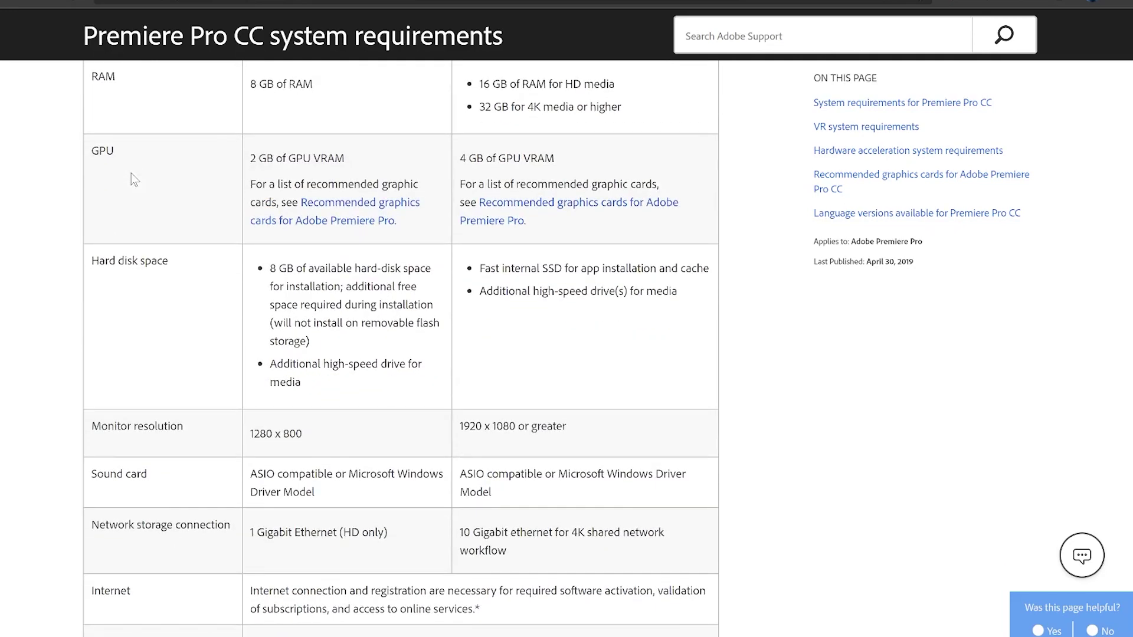
{"action": "scroll", "coordinate": [134, 180], "scroll_direction": "up", "scroll_amount": 2}
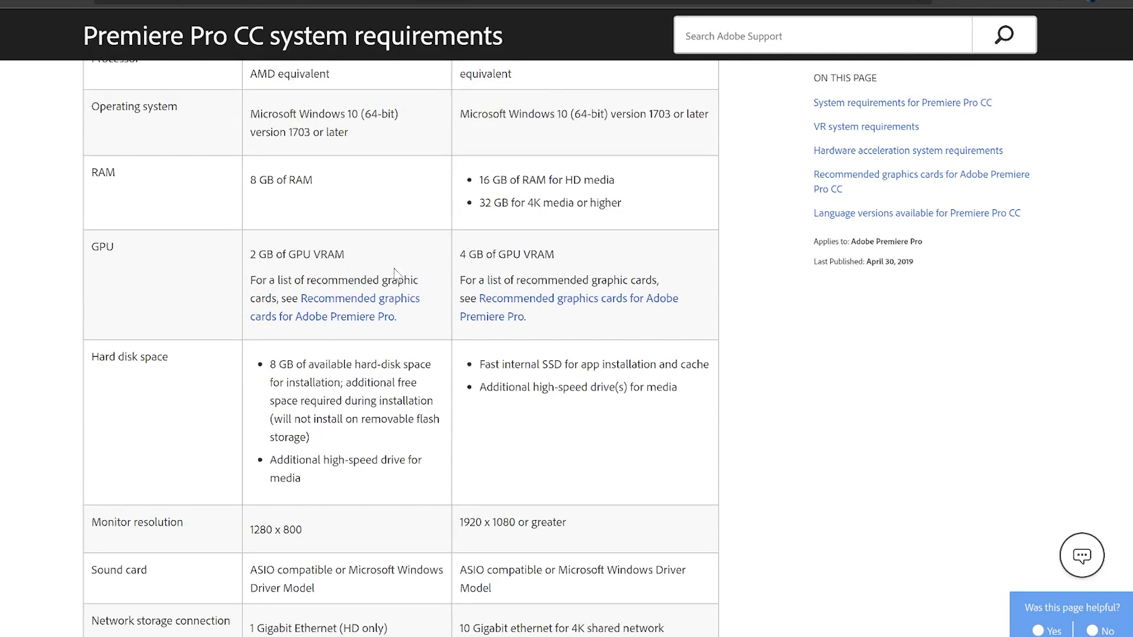
{"action": "scroll", "coordinate": [13, 229], "scroll_direction": "down", "scroll_amount": 2}
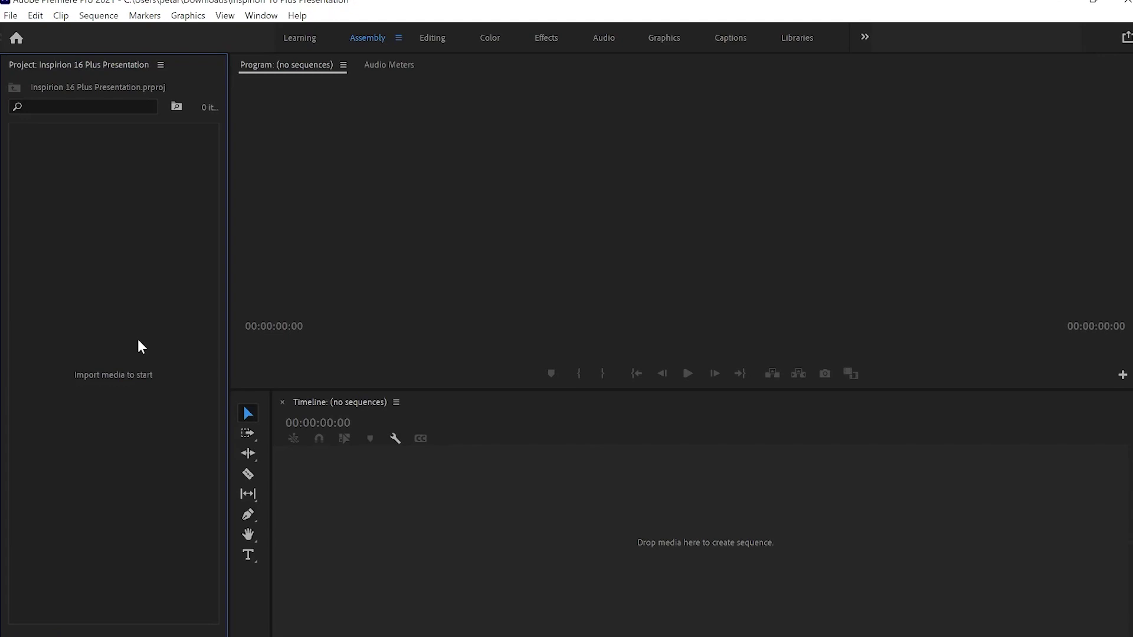
Step: Import the four video clips and bensound-summer audio from This PC > Videos > Videos
{"action": "double_click", "coordinate": [131, 370]}
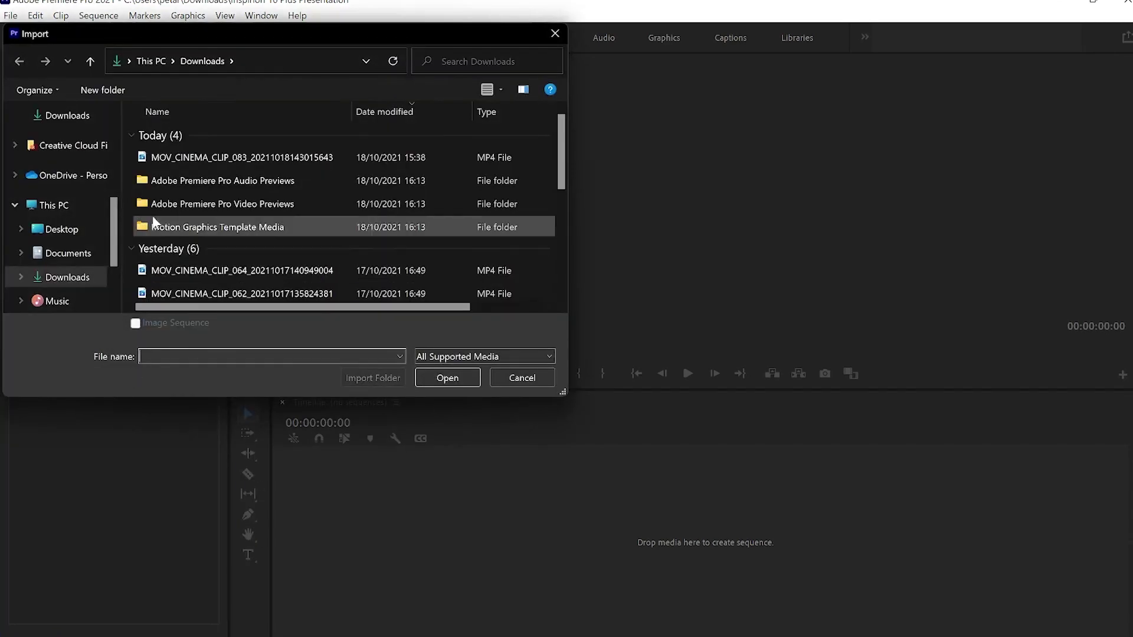
{"action": "scroll", "coordinate": [60, 186], "scroll_direction": "up", "scroll_amount": 2}
{"action": "scroll", "coordinate": [56, 189], "scroll_direction": "up", "scroll_amount": 2}
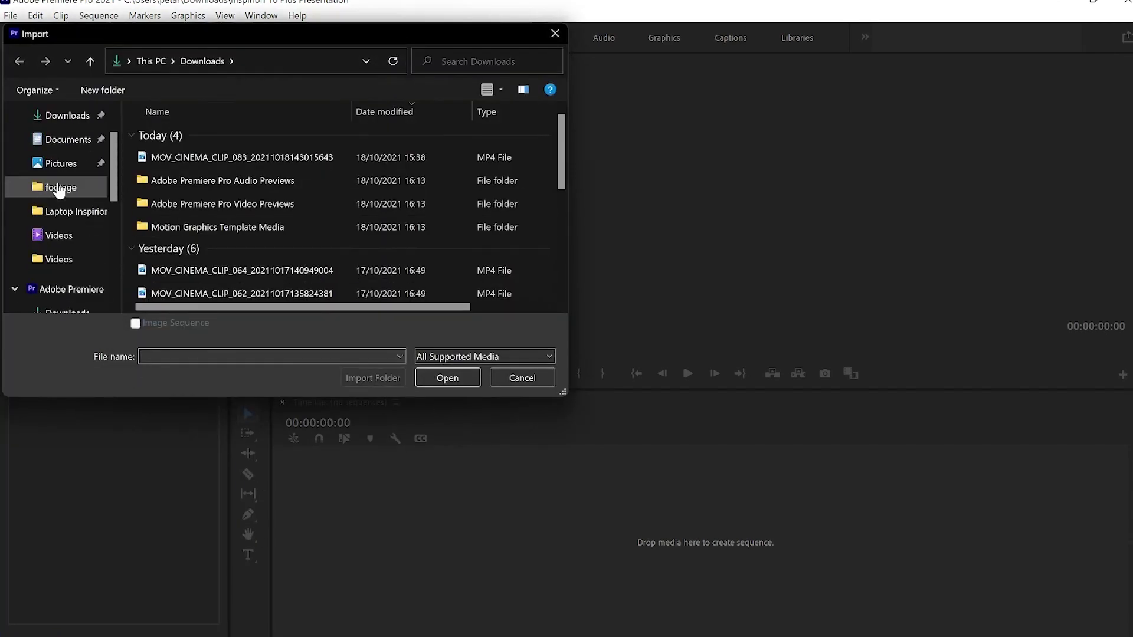
{"action": "left_click", "coordinate": [70, 239]}
{"action": "double_click", "coordinate": [176, 169]}
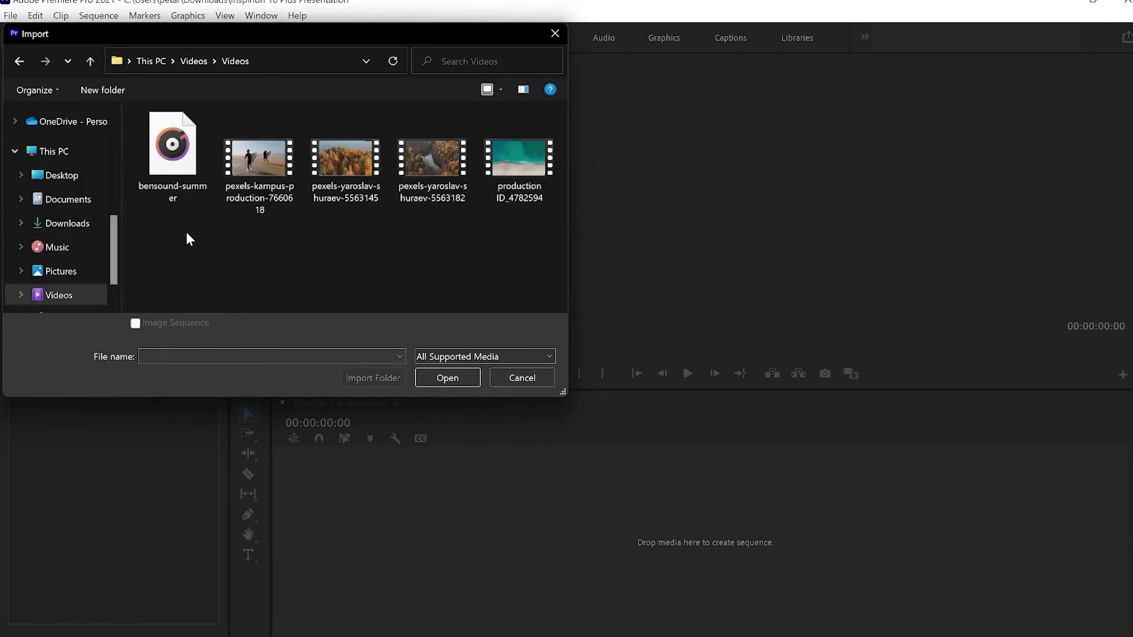
{"action": "left_click_drag", "start_coordinate": [174, 223], "coordinate": [529, 165]}
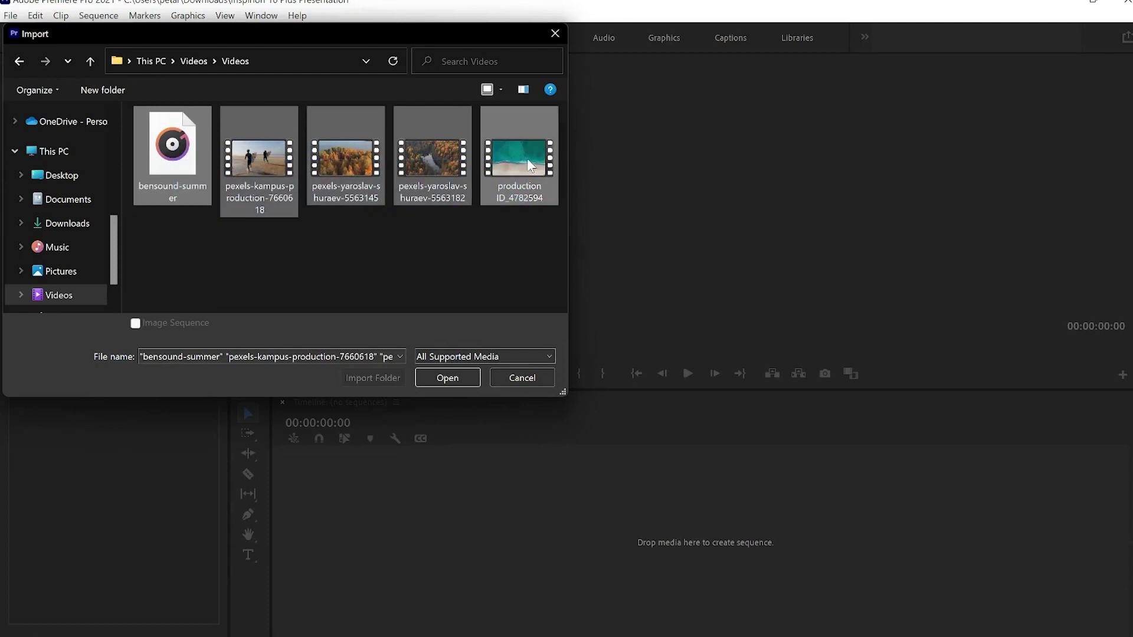
{"action": "left_click", "coordinate": [464, 380]}
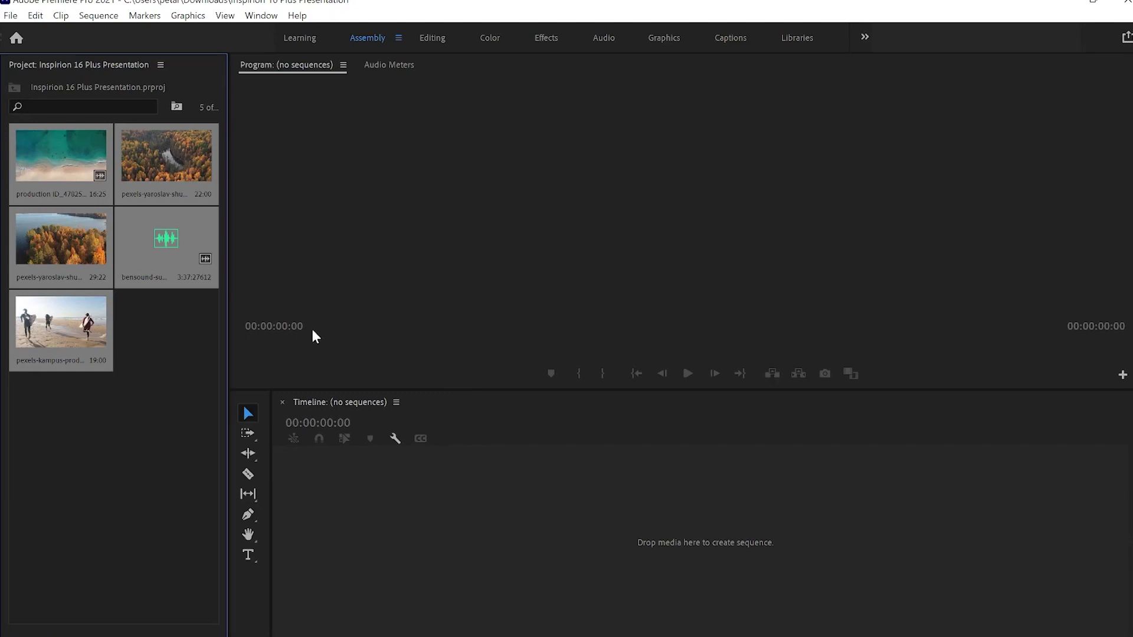
Step: Create a new sequence by dropping the beach clip into the empty Timeline
{"action": "left_click", "coordinate": [184, 324]}
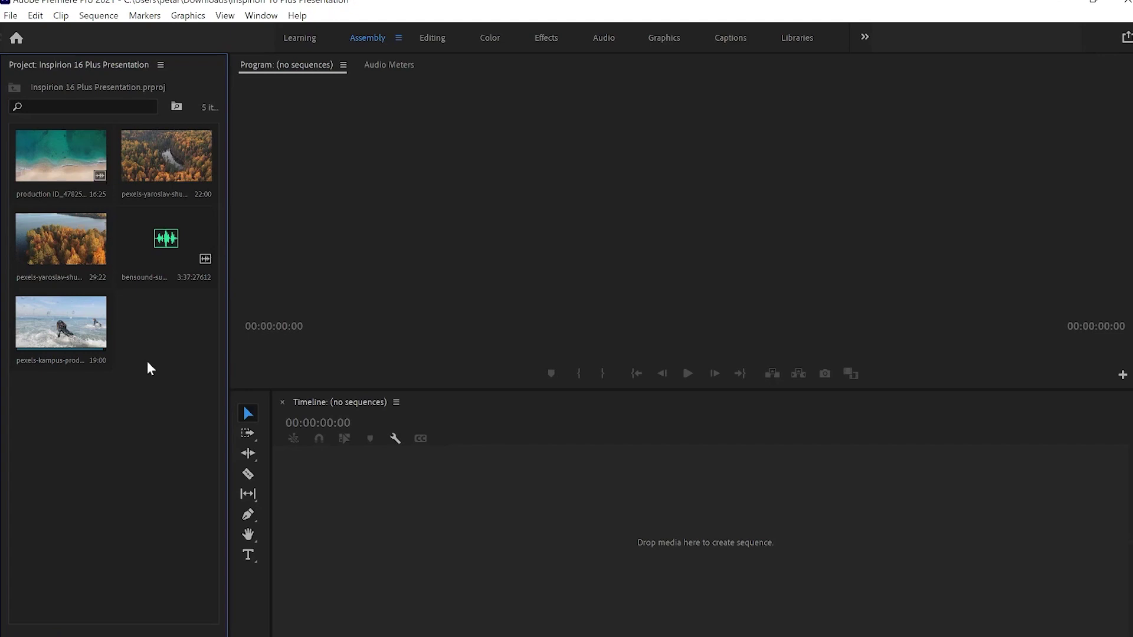
{"action": "left_click", "coordinate": [164, 176]}
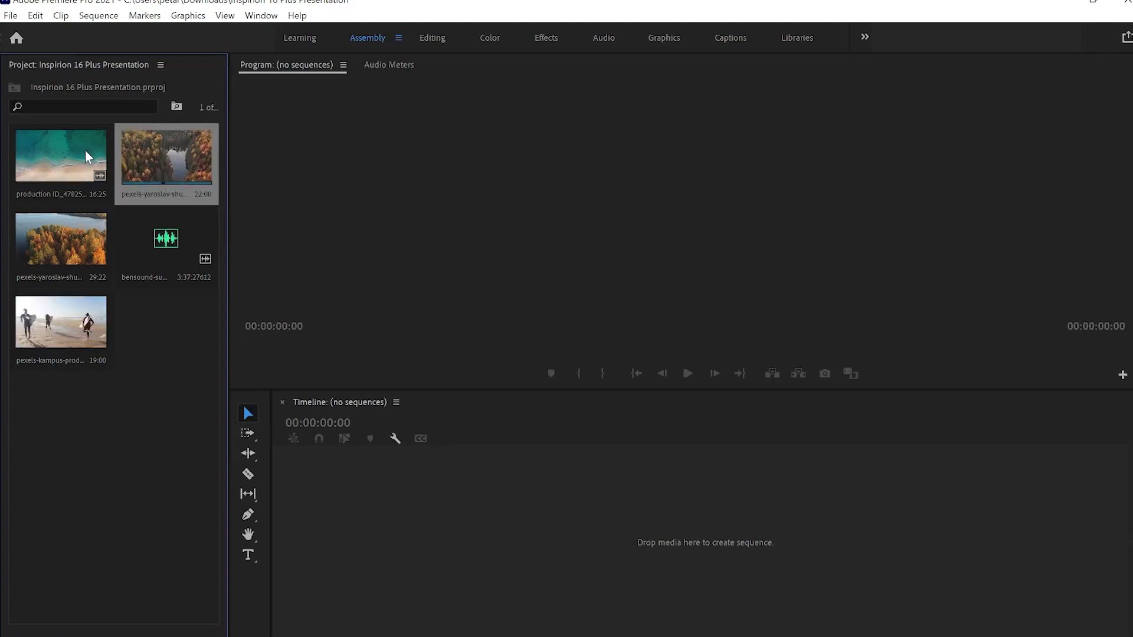
{"action": "left_click_drag", "start_coordinate": [60, 154], "coordinate": [361, 355]}
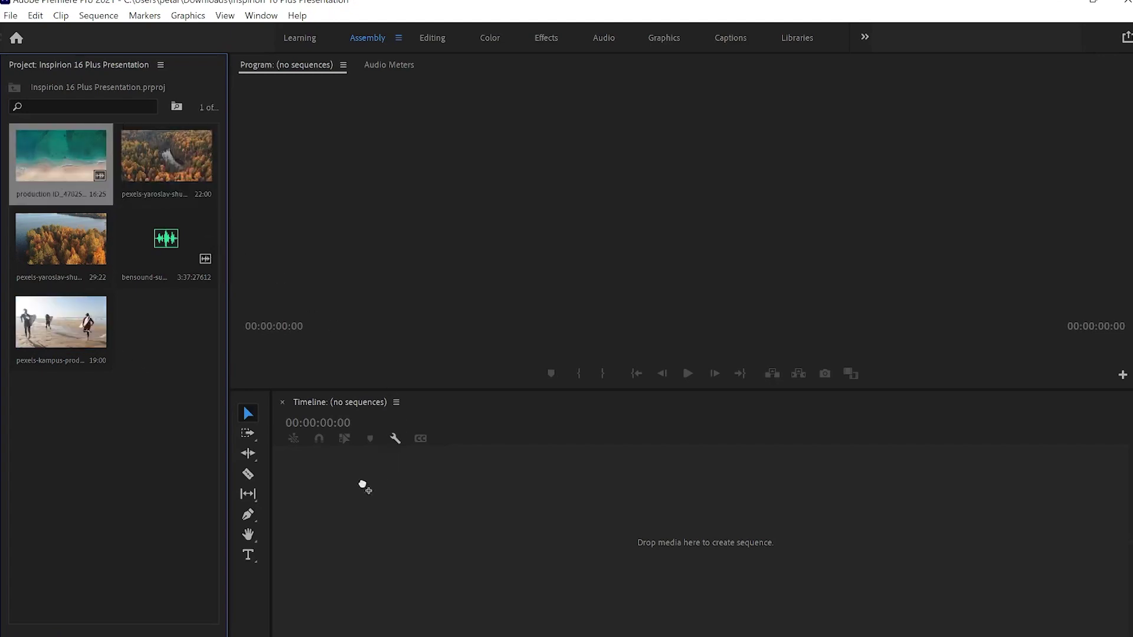
{"action": "left_click_drag", "start_coordinate": [361, 355], "coordinate": [329, 483]}
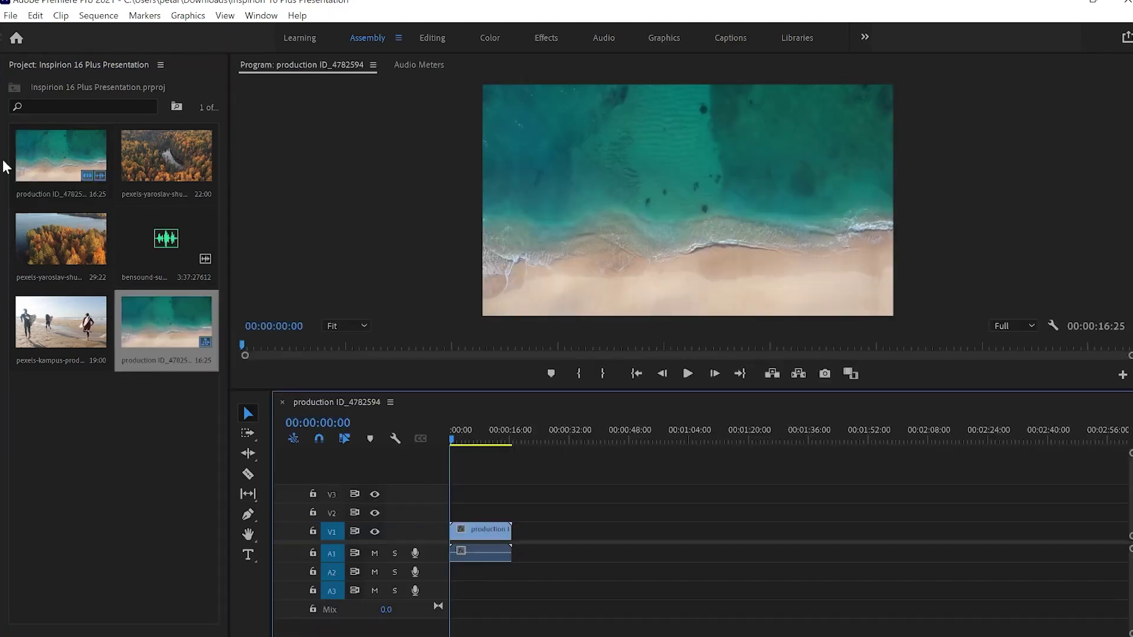
Step: Add the kampus clip and both forest clips after it on V1, then lock V1
{"action": "left_click_drag", "start_coordinate": [76, 330], "coordinate": [515, 550]}
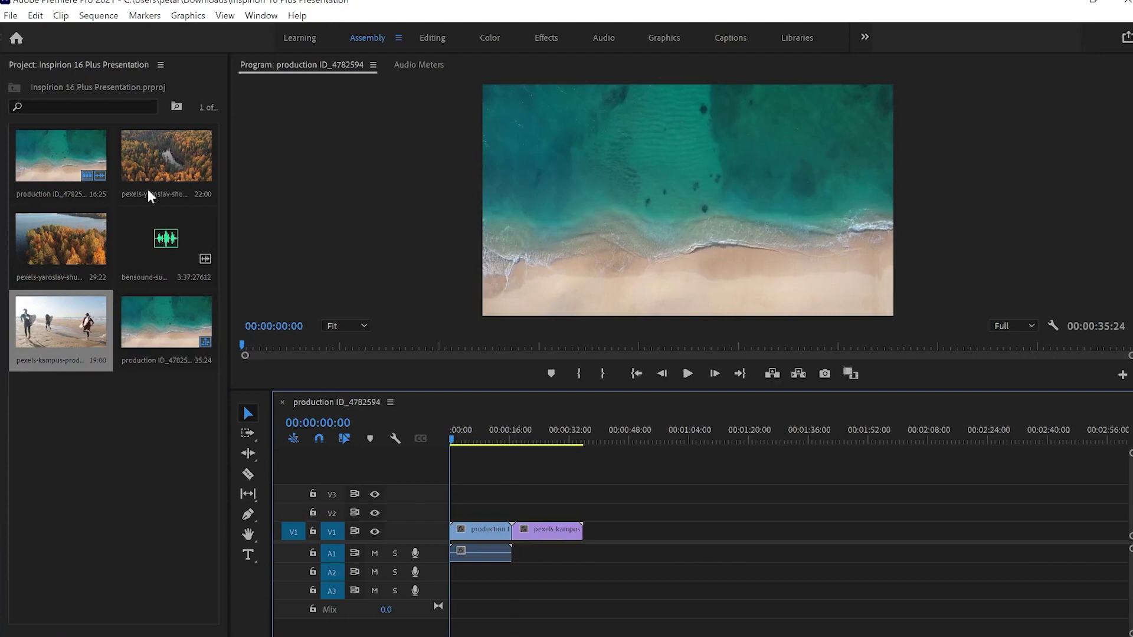
{"action": "left_click", "coordinate": [88, 241]}
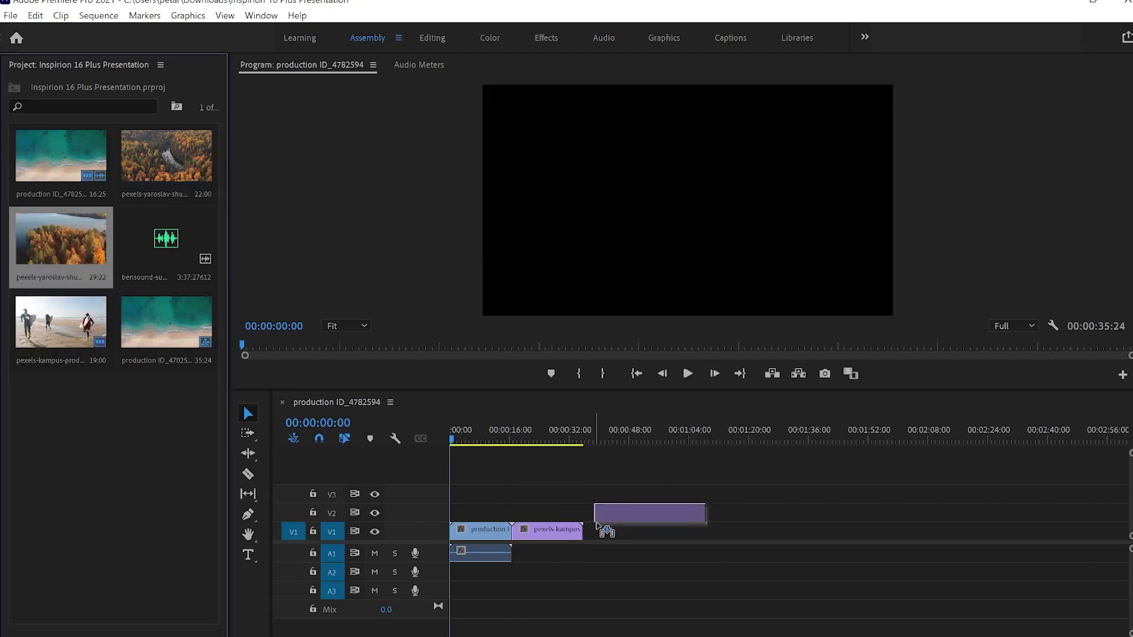
{"action": "left_click_drag", "start_coordinate": [122, 227], "coordinate": [585, 531]}
{"action": "left_click_drag", "start_coordinate": [167, 152], "coordinate": [698, 531]}
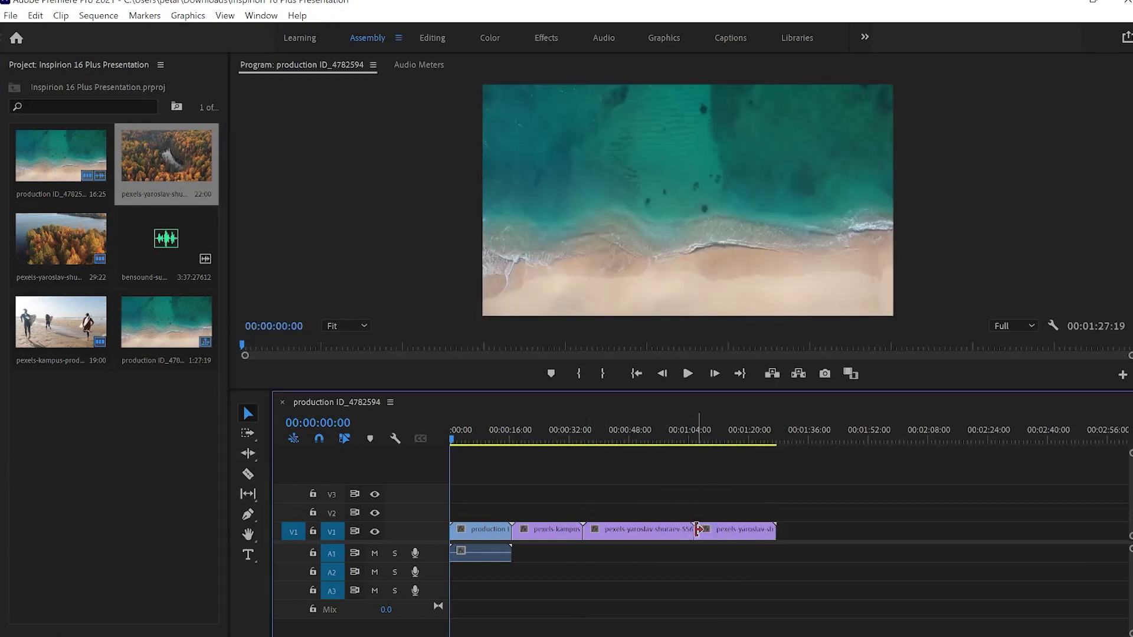
{"action": "left_click", "coordinate": [483, 558]}
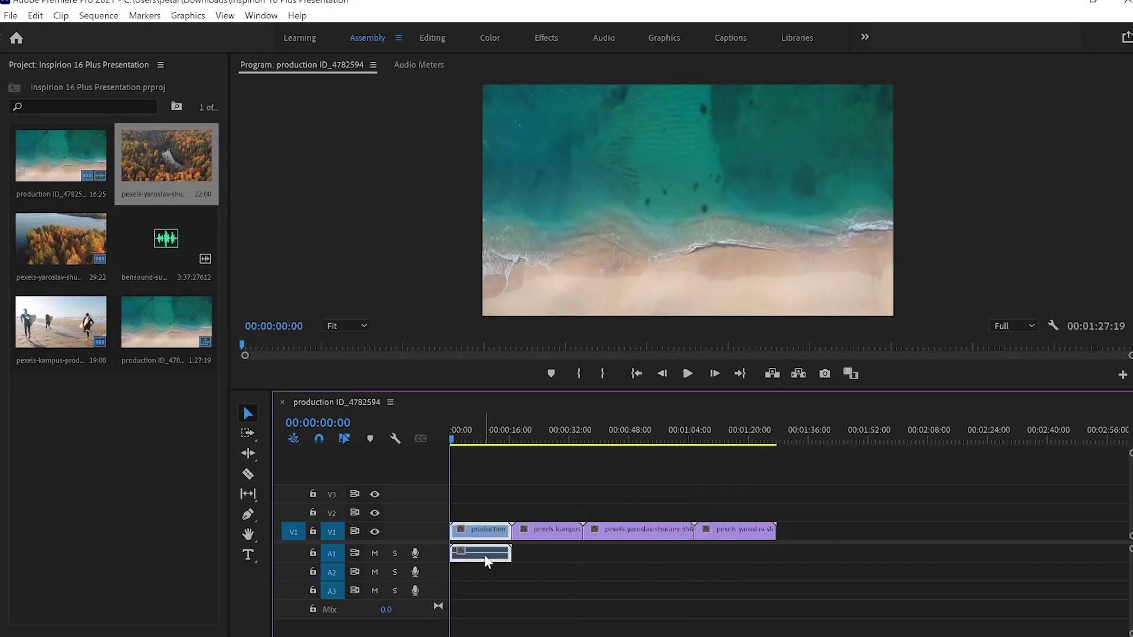
{"action": "left_click", "coordinate": [314, 532]}
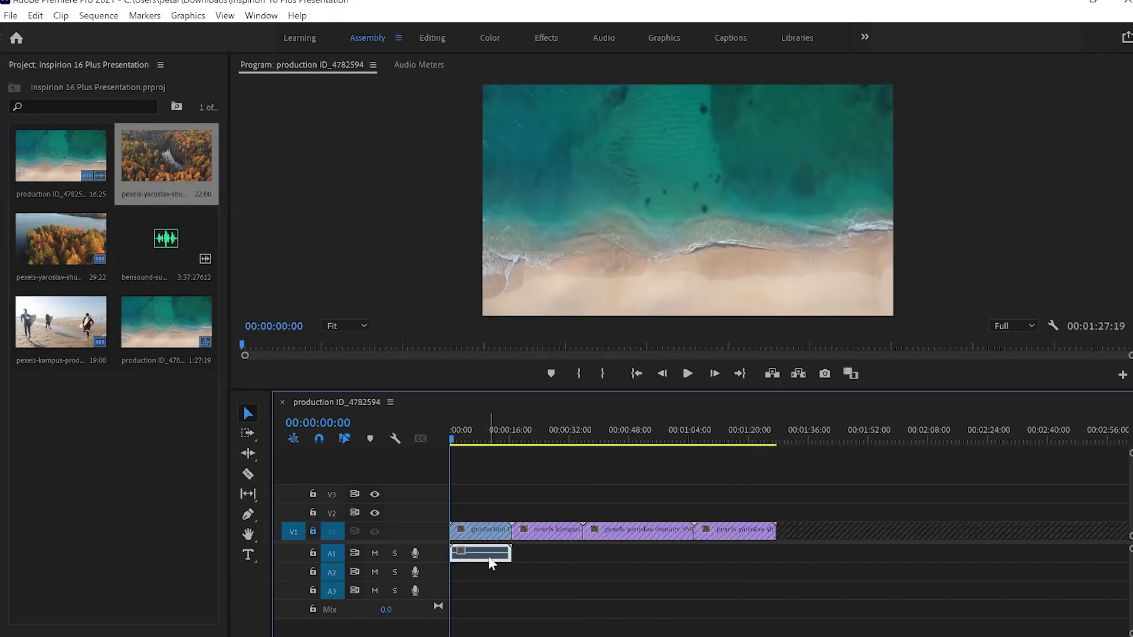
{"action": "mouse_move", "coordinate": [481, 553]}
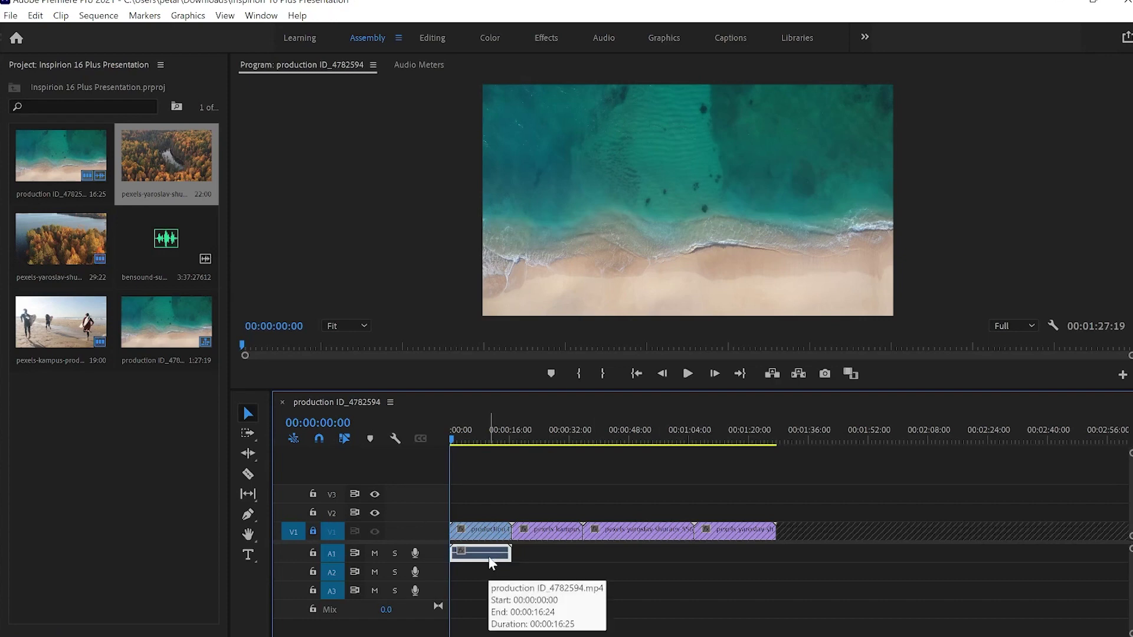
Step: Delete the beach clip's own audio and trim bensound-summer on A1 to end at about 1:28
{"action": "key", "text": "Delete"}
{"action": "left_click", "coordinate": [168, 241]}
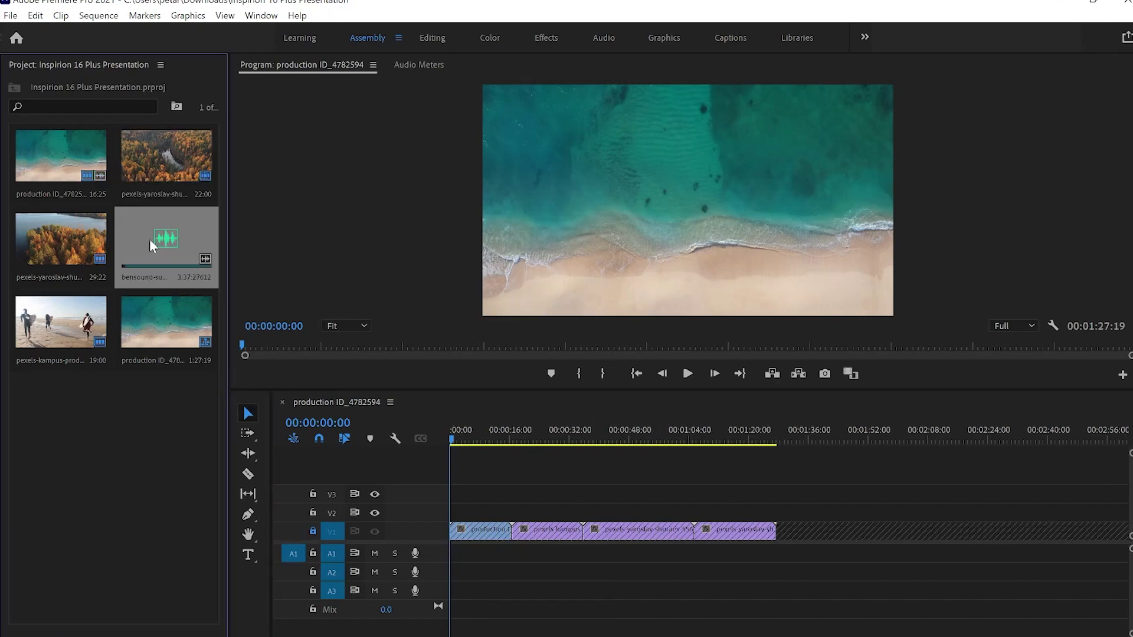
{"action": "left_click_drag", "start_coordinate": [172, 243], "coordinate": [506, 558]}
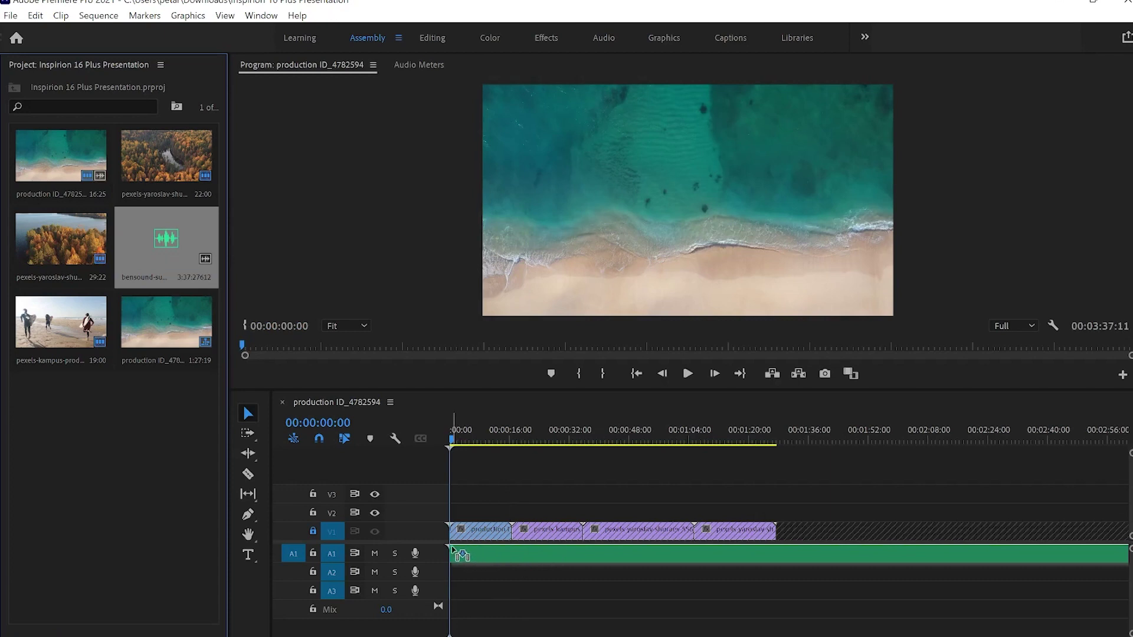
{"action": "scroll", "coordinate": [506, 557], "scroll_direction": "down", "scroll_amount": 5}
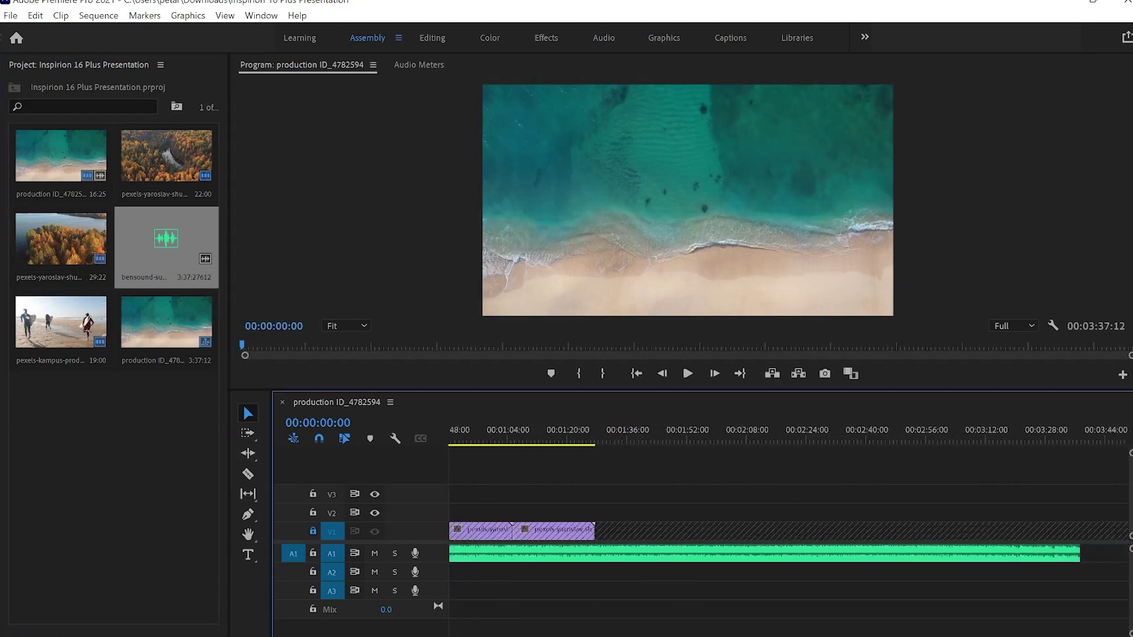
{"action": "mouse_move", "coordinate": [876, 554]}
{"action": "left_mouse_down"}
{"action": "mouse_move", "coordinate": [537, 537]}
{"action": "mouse_move", "coordinate": [604, 541]}
{"action": "left_mouse_up"}
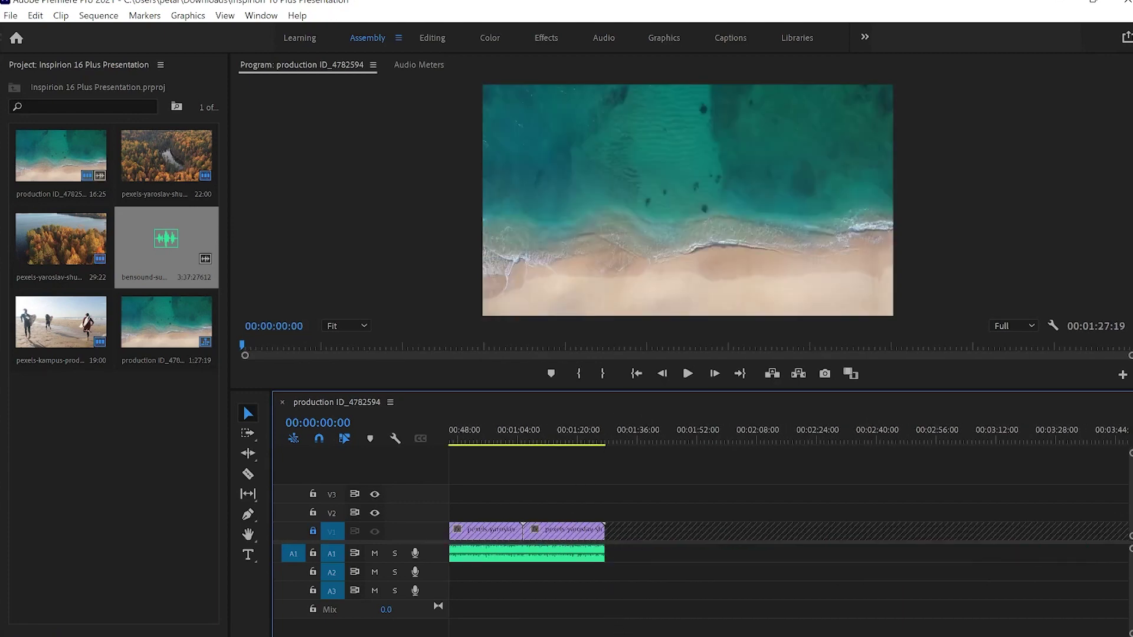
{"action": "key", "text": "backslash"}
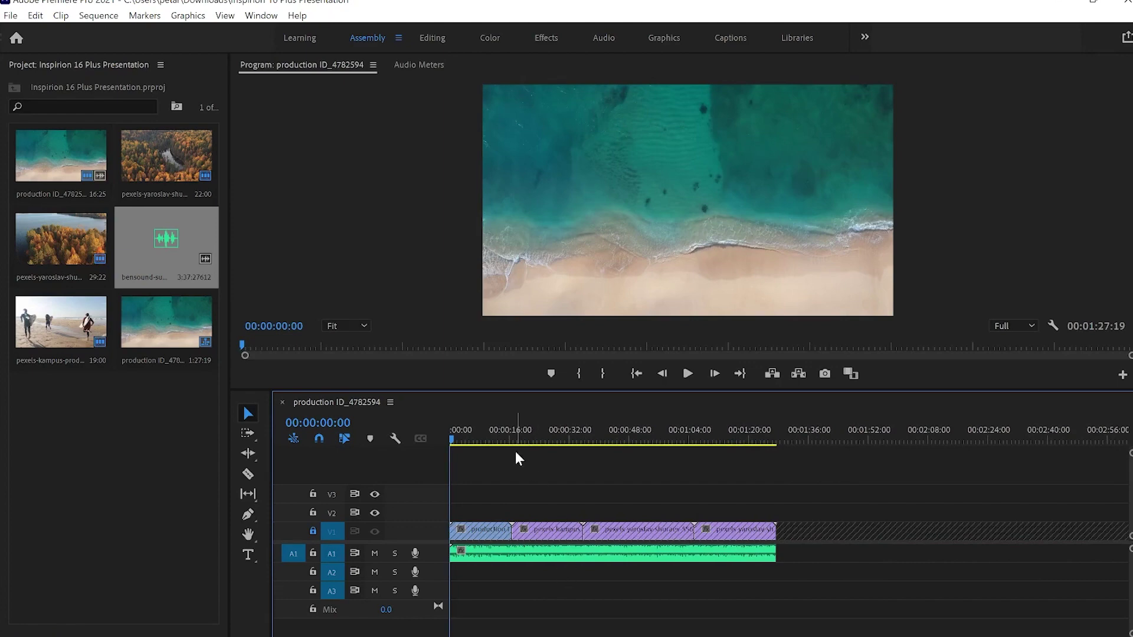
{"action": "left_click", "coordinate": [460, 442]}
{"action": "left_click_drag", "start_coordinate": [461, 442], "coordinate": [545, 453]}
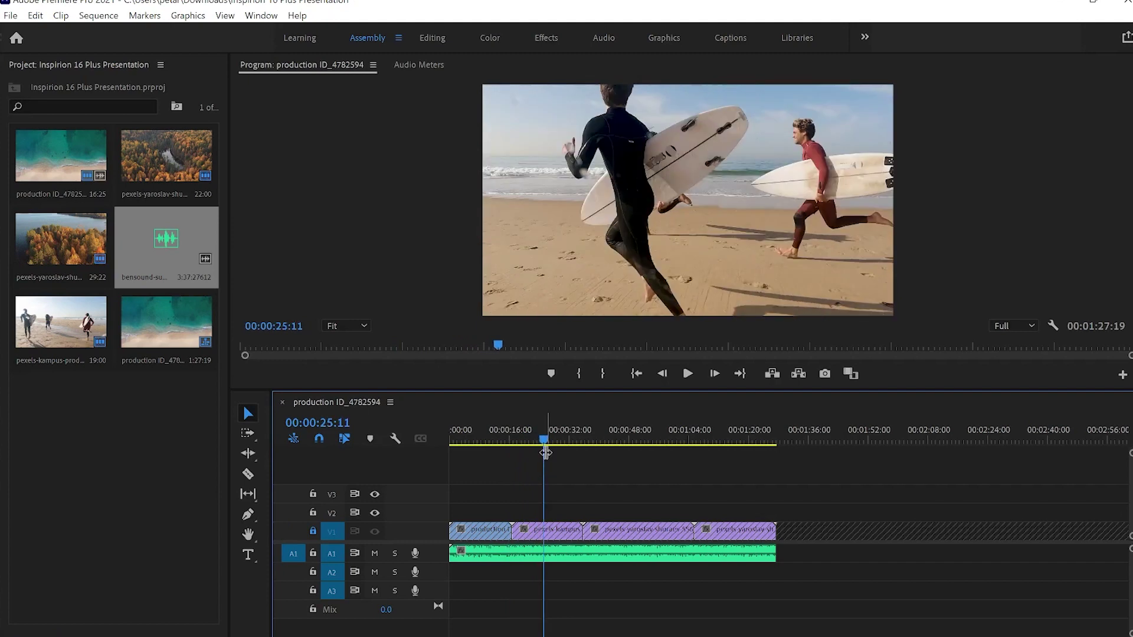
{"action": "key", "text": "XF86AudioRaiseVolume"}
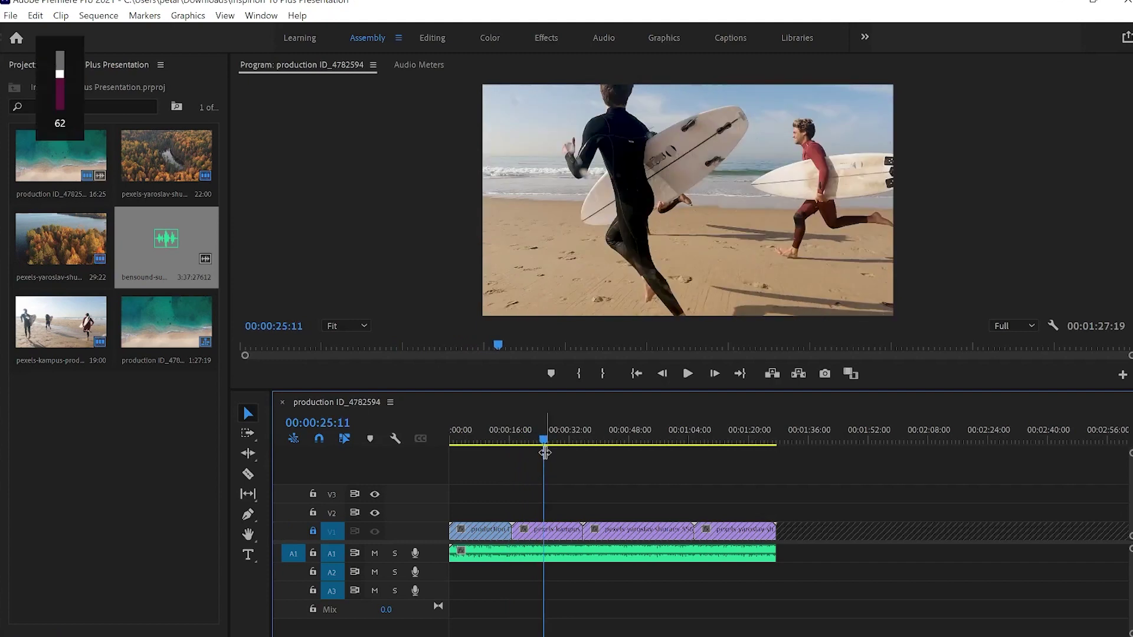
{"action": "key", "text": "XF86AudioLowerVolume"}
{"action": "key", "text": "XF86AudioLowerVolume"}
{"action": "key", "text": "XF86AudioLowerVolume"}
{"action": "mouse_move", "coordinate": [543, 443]}
{"action": "left_mouse_down"}
{"action": "mouse_move", "coordinate": [730, 442]}
{"action": "mouse_move", "coordinate": [478, 412]}
{"action": "mouse_move", "coordinate": [438, 422]}
{"action": "left_mouse_up"}
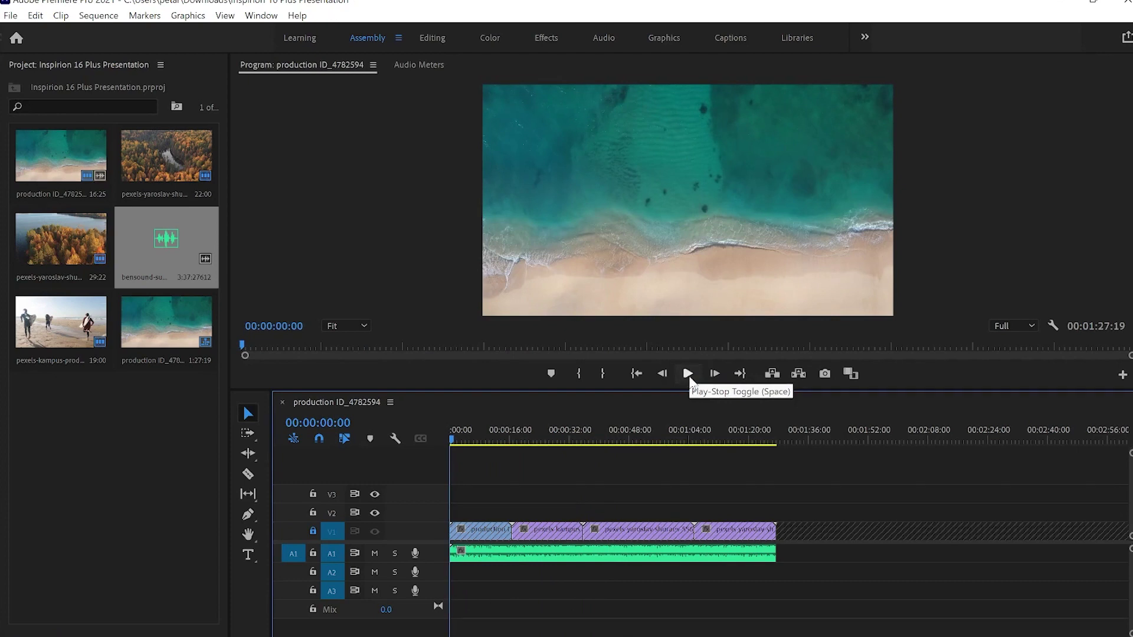
{"action": "left_click", "coordinate": [1032, 328]}
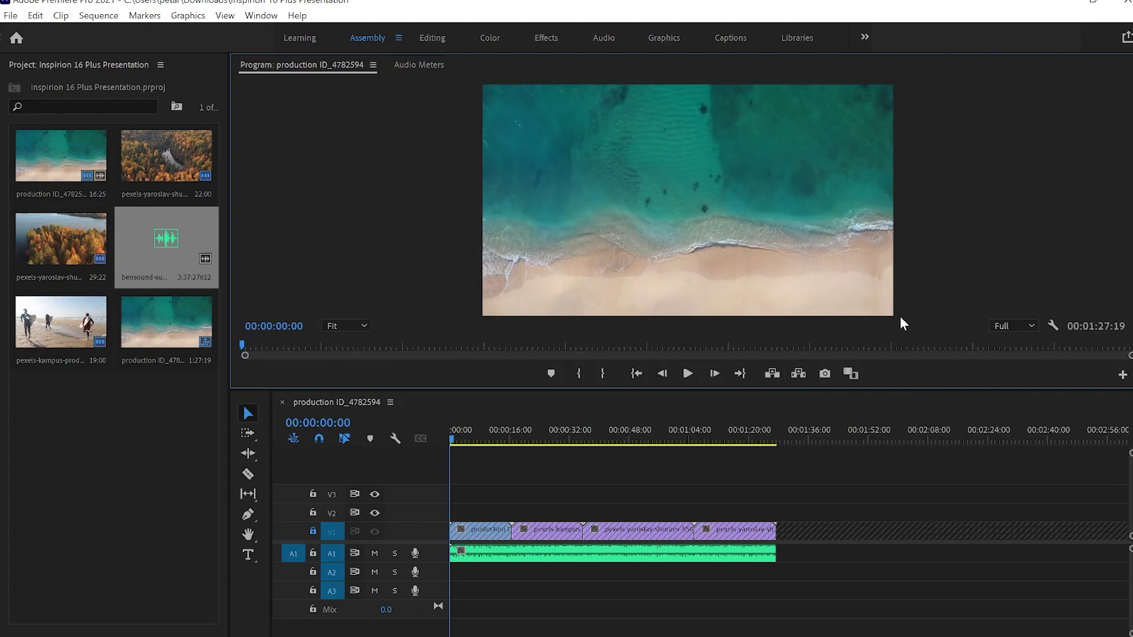
{"action": "left_click", "coordinate": [688, 375]}
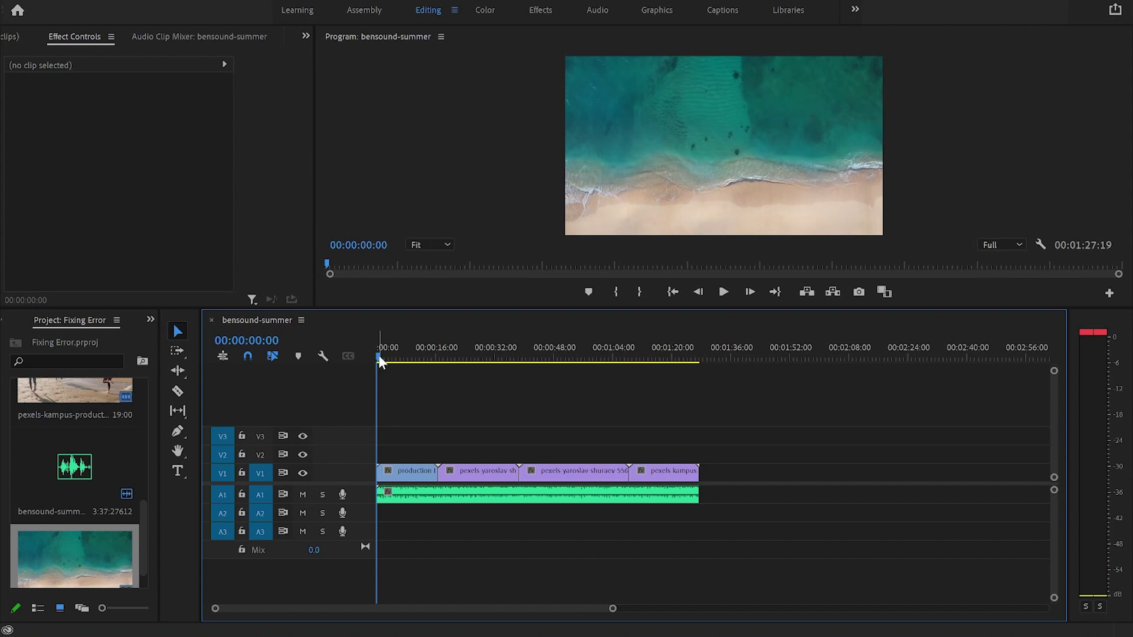
Step: Razor the first clip at 00:00:03:18 and delete the split-off opening video and audio pieces
{"action": "left_click_drag", "start_coordinate": [379, 359], "coordinate": [390, 358]}
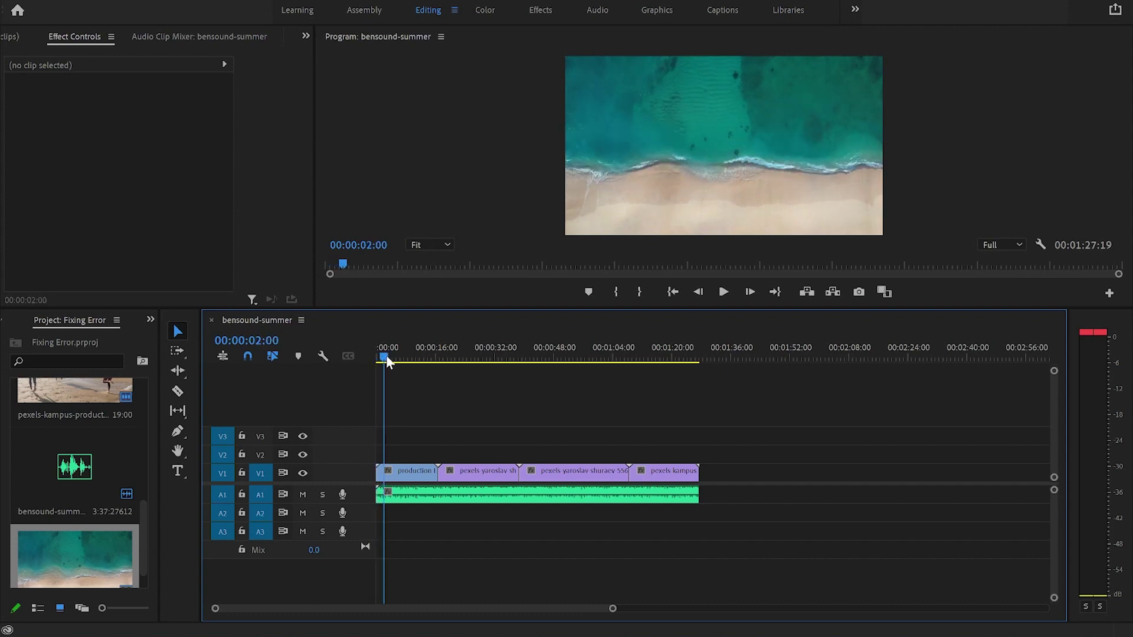
{"action": "left_click_drag", "start_coordinate": [390, 359], "coordinate": [392, 360]}
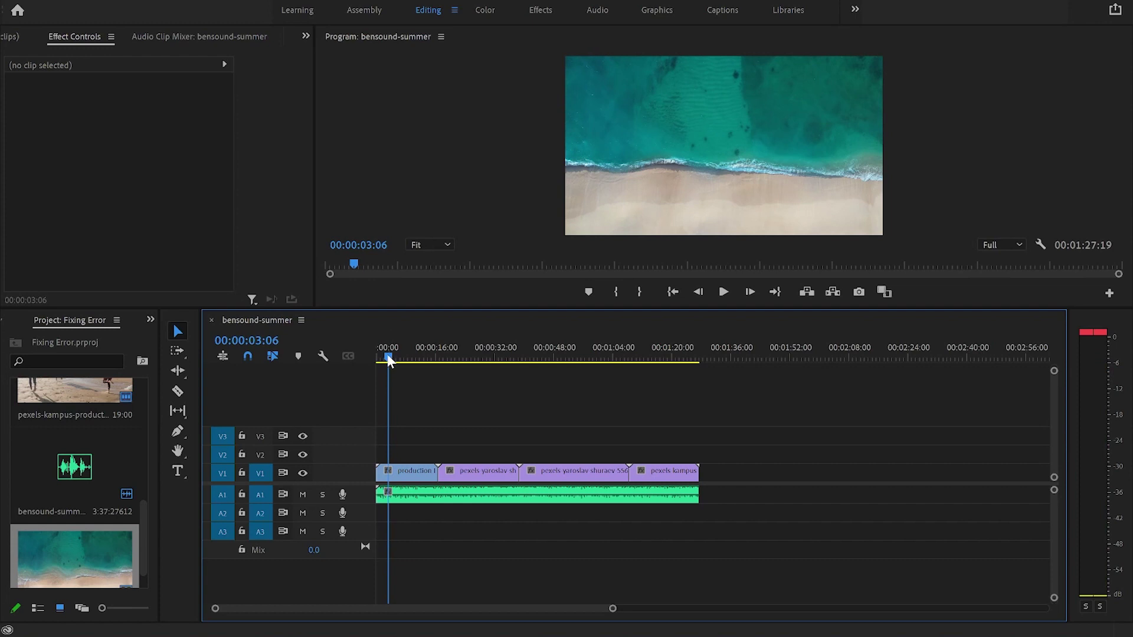
{"action": "left_click_drag", "start_coordinate": [389, 360], "coordinate": [392, 361]}
{"action": "key", "text": "c"}
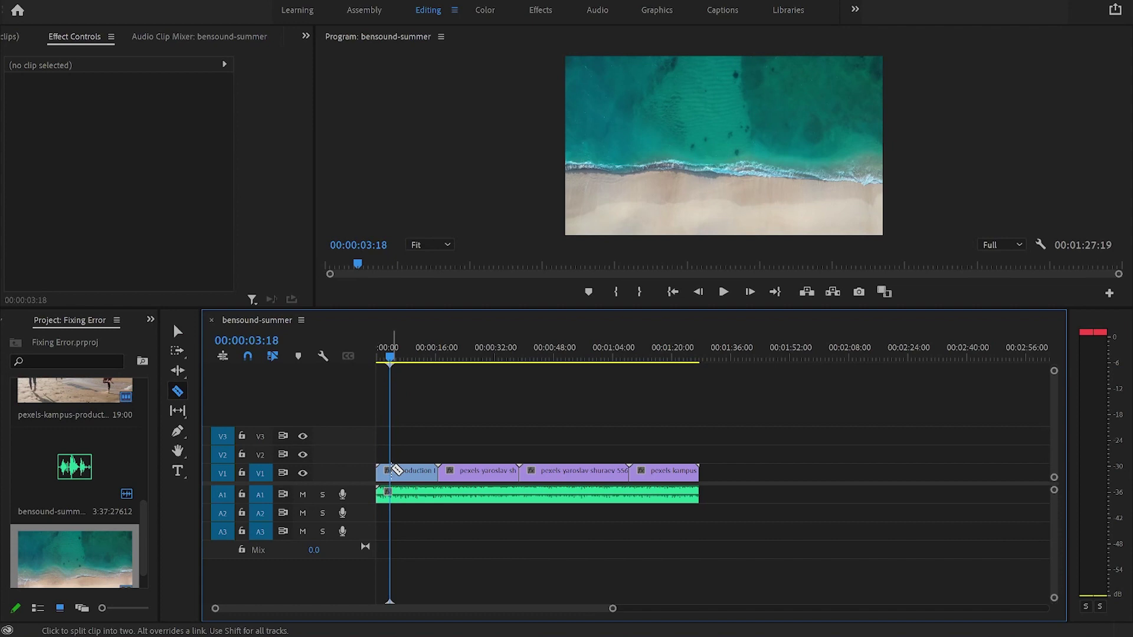
{"action": "left_click", "coordinate": [390, 470]}
{"action": "key", "text": "v"}
{"action": "left_click", "coordinate": [383, 477]}
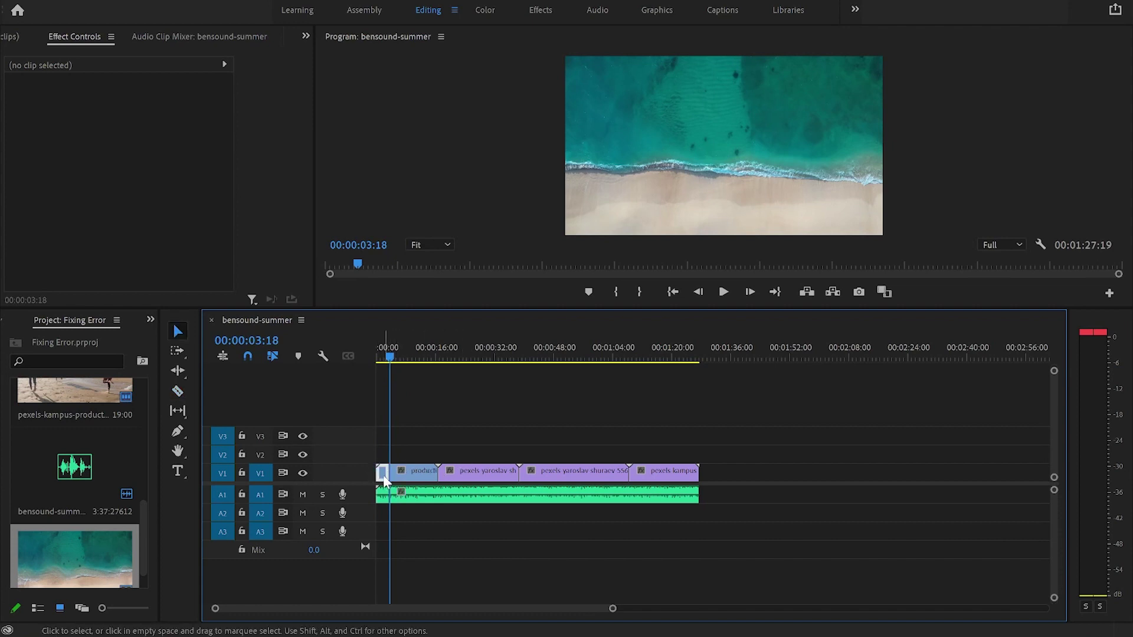
{"action": "left_click", "coordinate": [386, 497], "text": "shift"}
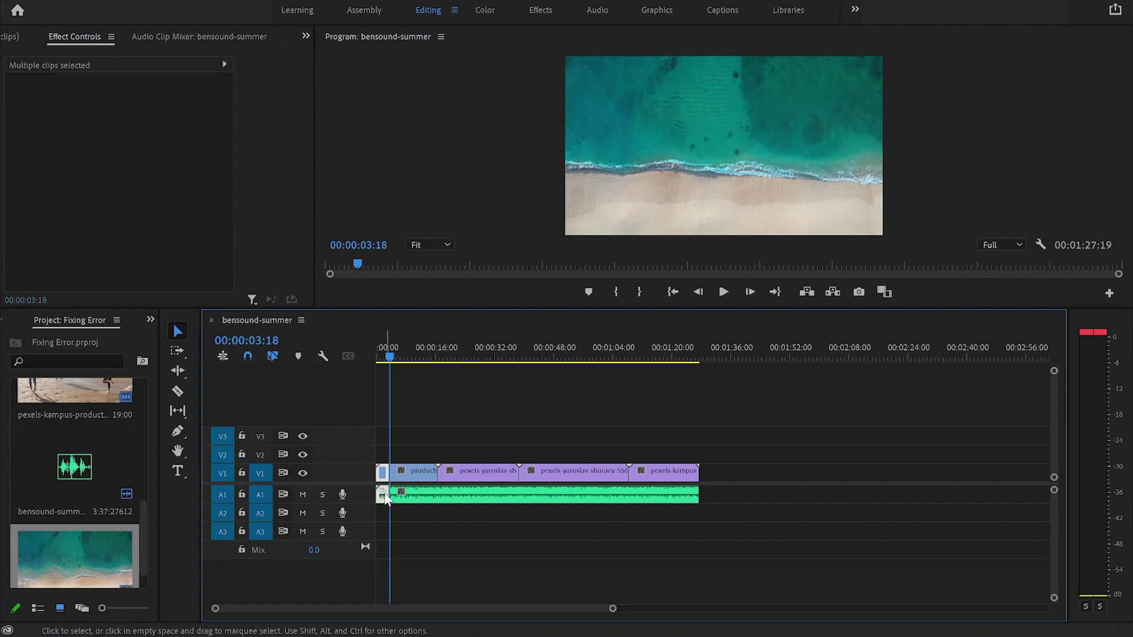
{"action": "key", "text": "Delete"}
Step: Shift all remaining clips left so the sequence starts at 00:00, then switch to the Effects workspace
{"action": "left_click", "coordinate": [418, 476]}
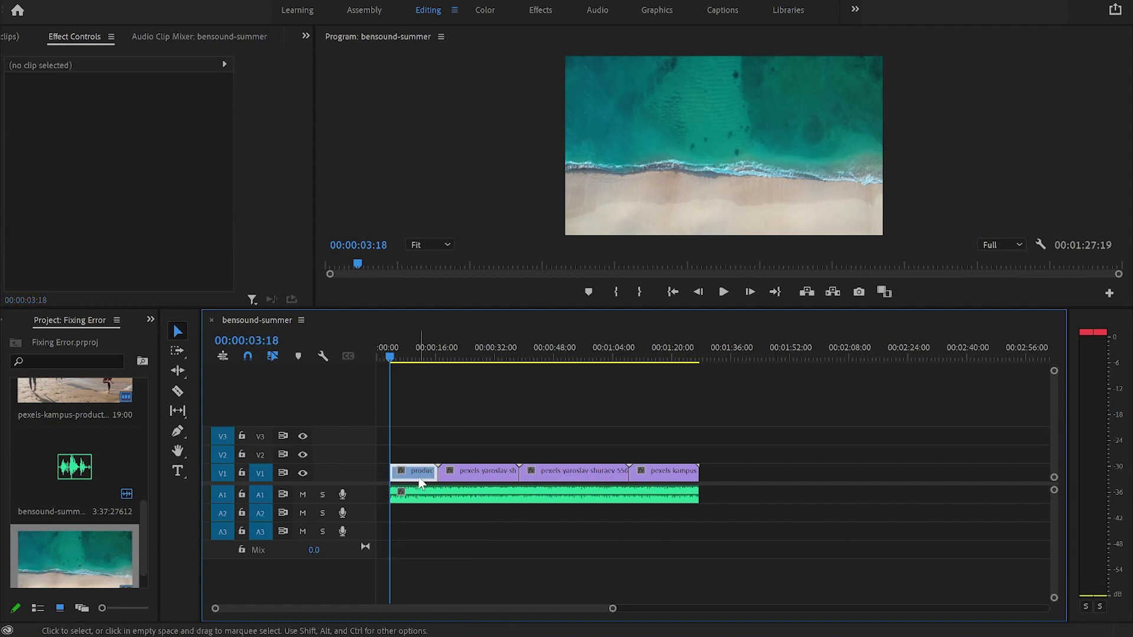
{"action": "left_click_drag", "start_coordinate": [420, 534], "coordinate": [758, 464]}
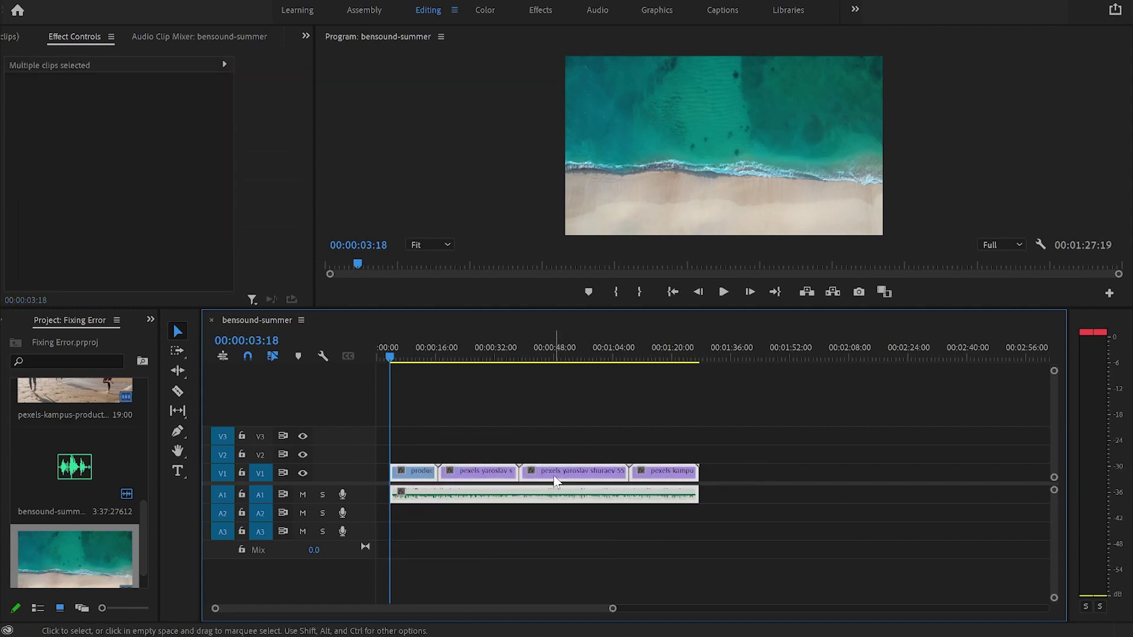
{"action": "left_click_drag", "start_coordinate": [555, 481], "coordinate": [524, 478]}
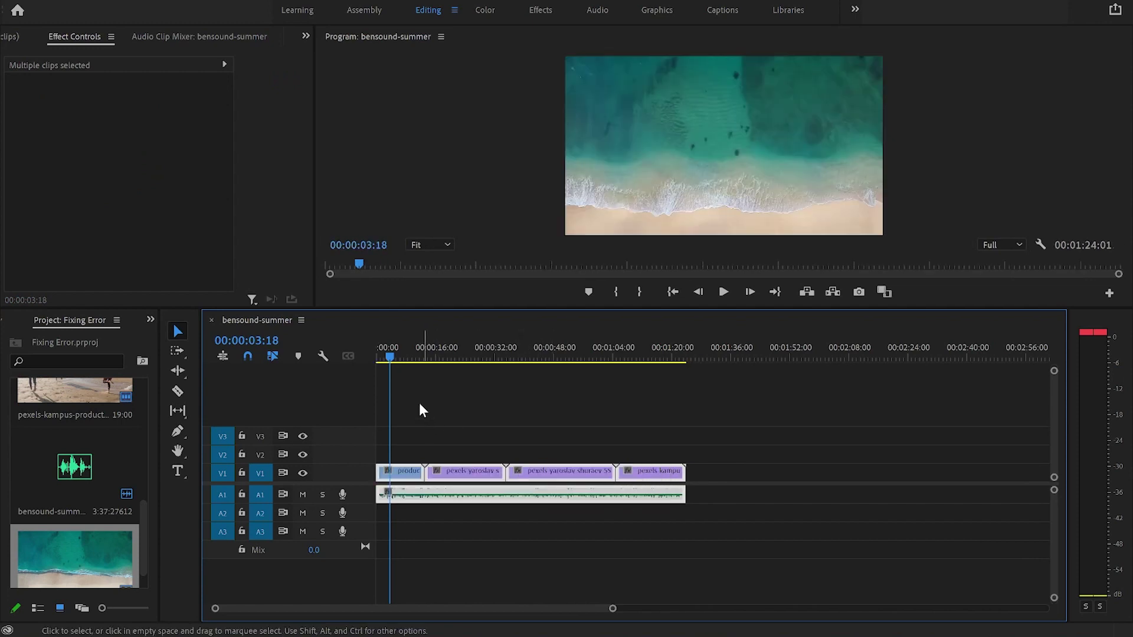
{"action": "left_click", "coordinate": [395, 356]}
{"action": "left_click", "coordinate": [458, 415]}
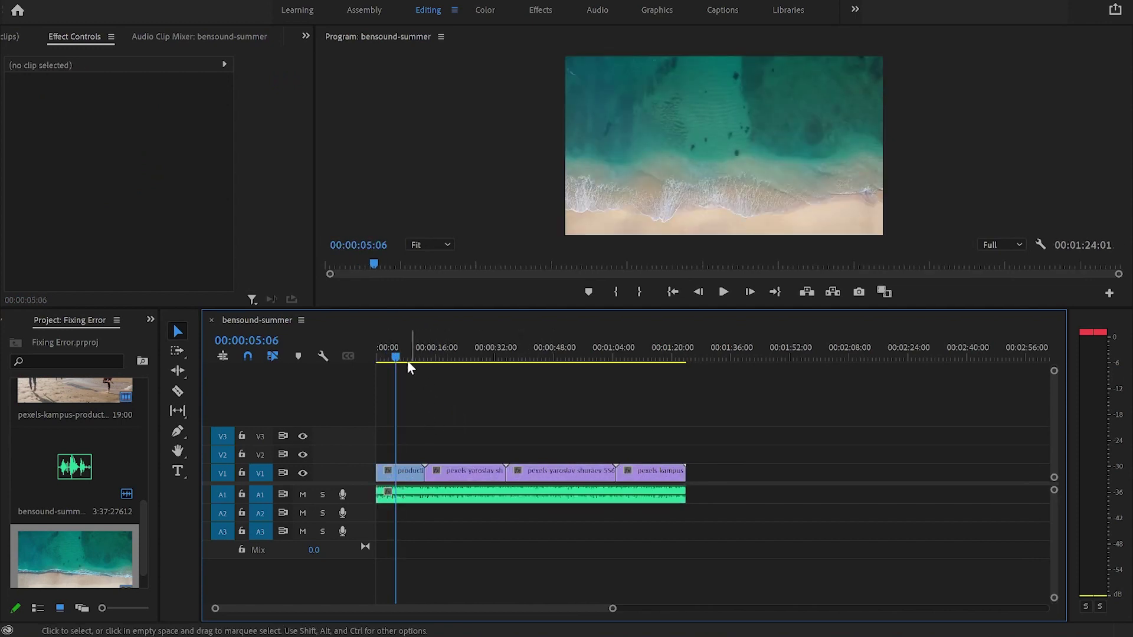
{"action": "left_click_drag", "start_coordinate": [397, 358], "coordinate": [428, 362]}
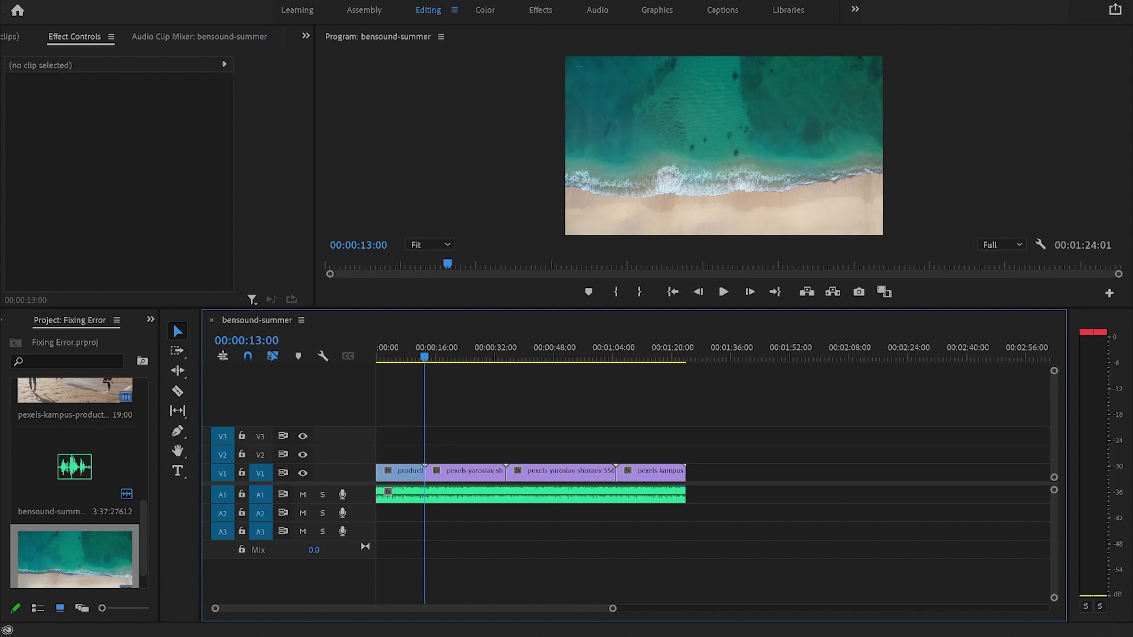
{"action": "left_click", "coordinate": [538, 10]}
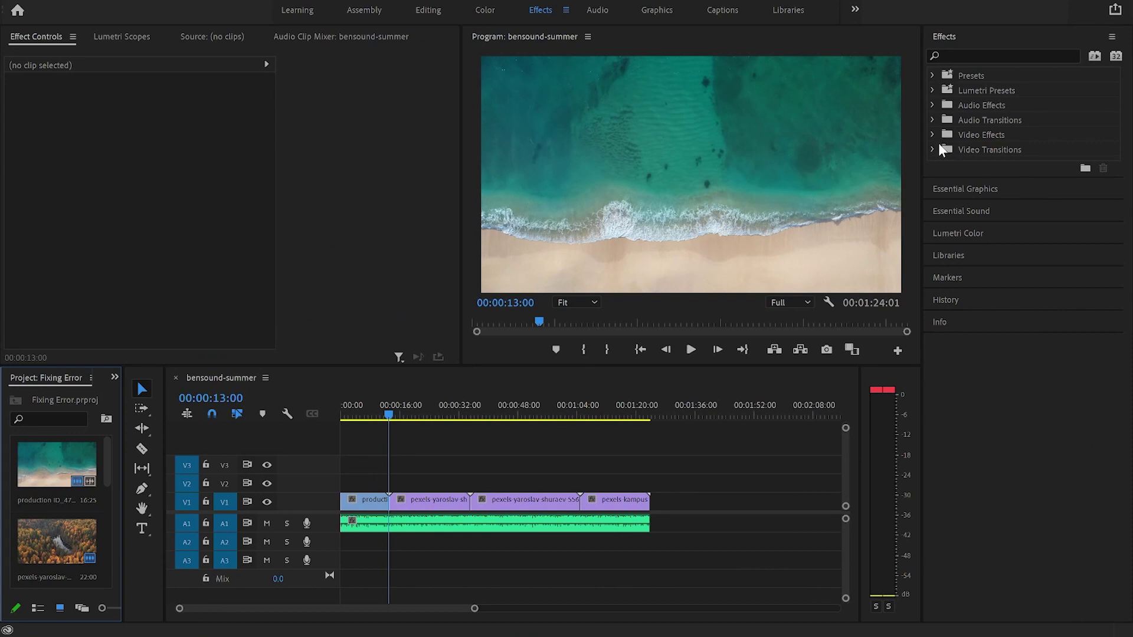
Step: Place the Slide transition on the cut between clips 1 and 2, accepting repeated frames
{"action": "left_click", "coordinate": [934, 148]}
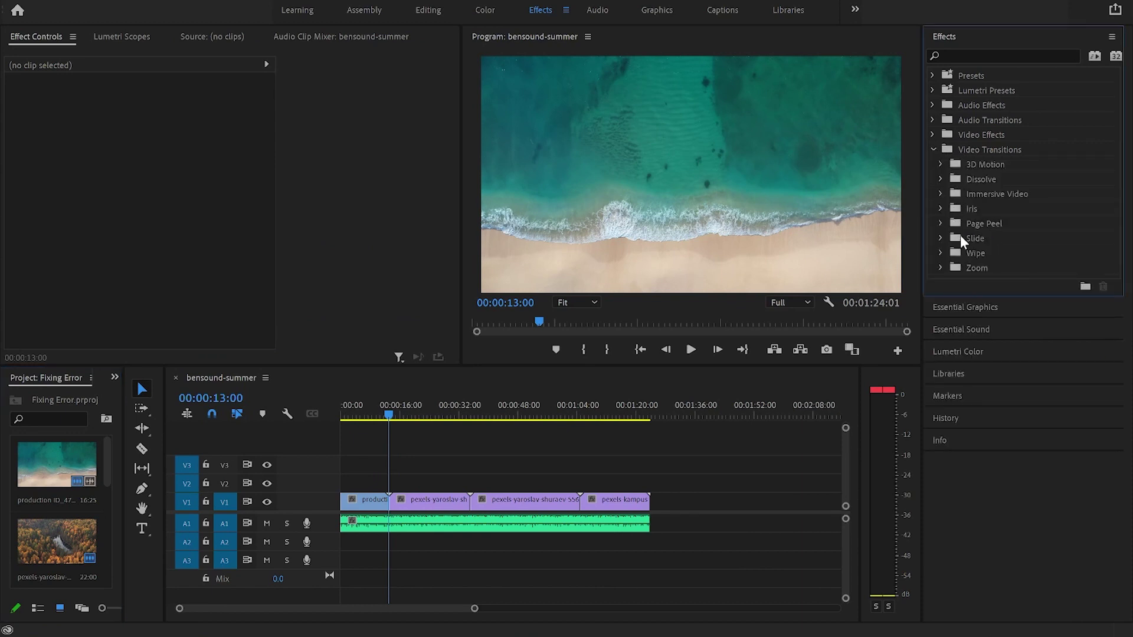
{"action": "left_click", "coordinate": [940, 237]}
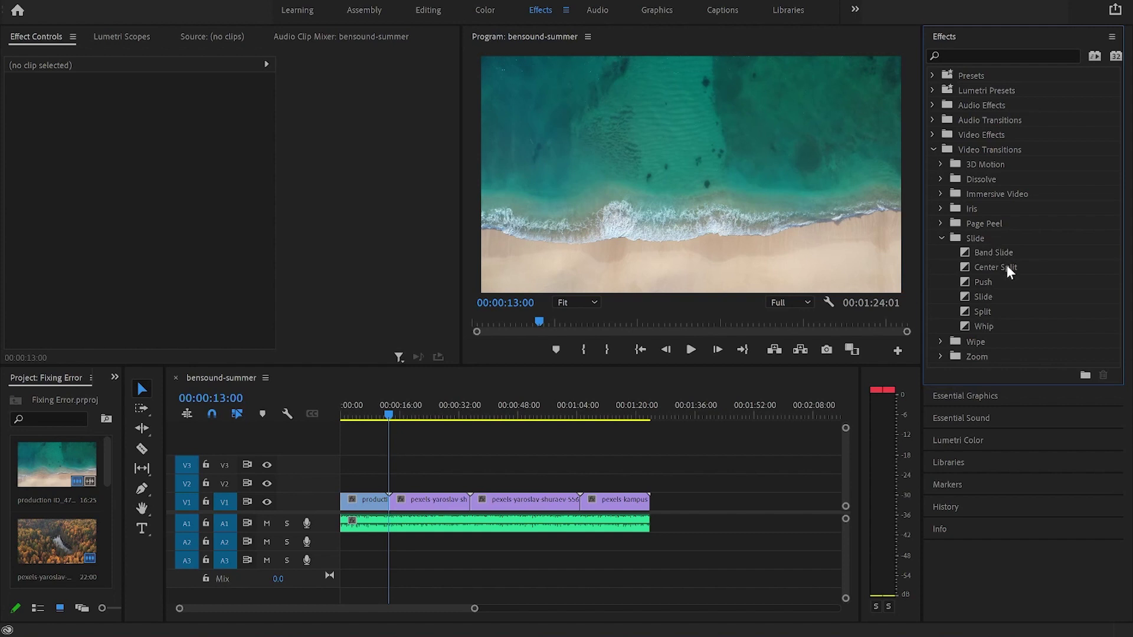
{"action": "left_click", "coordinate": [989, 296]}
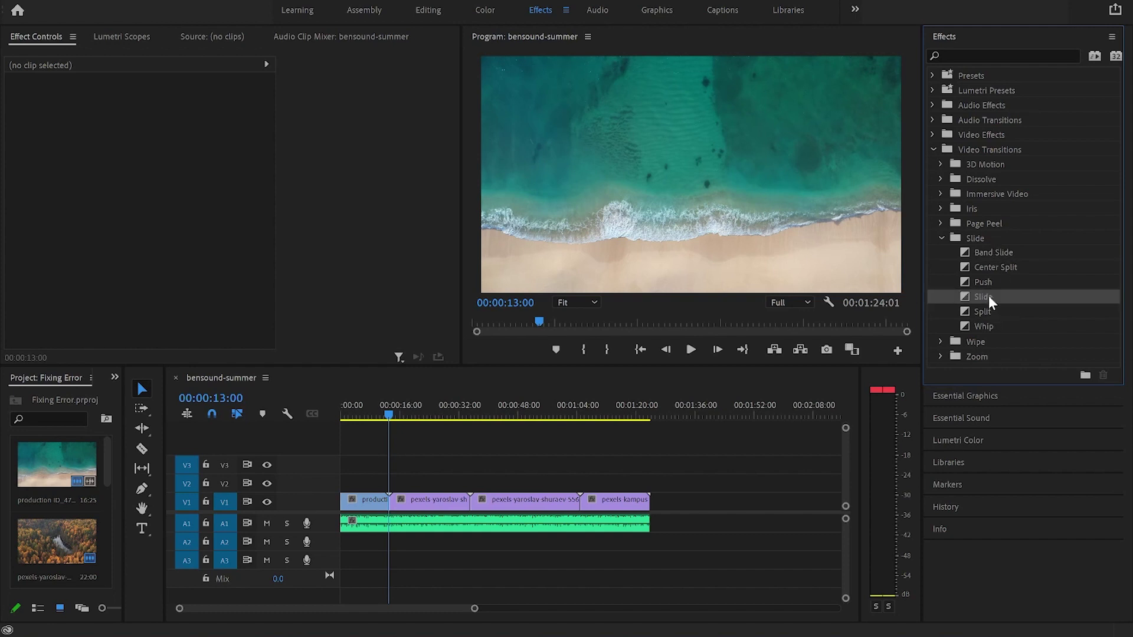
{"action": "left_click_drag", "start_coordinate": [996, 295], "coordinate": [397, 510]}
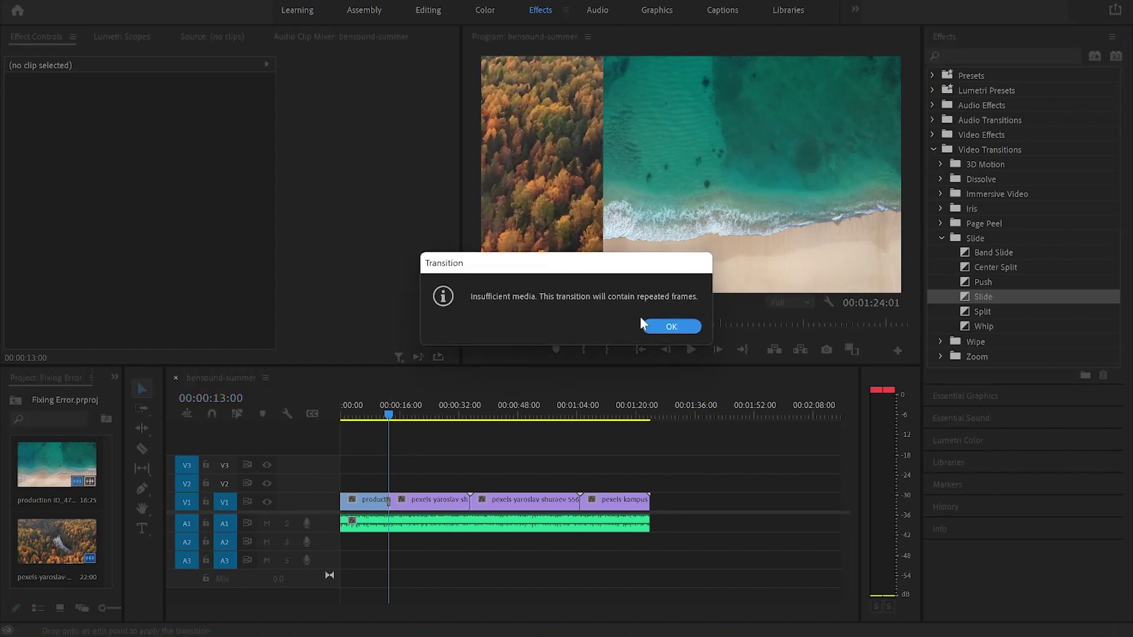
{"action": "left_click", "coordinate": [671, 326]}
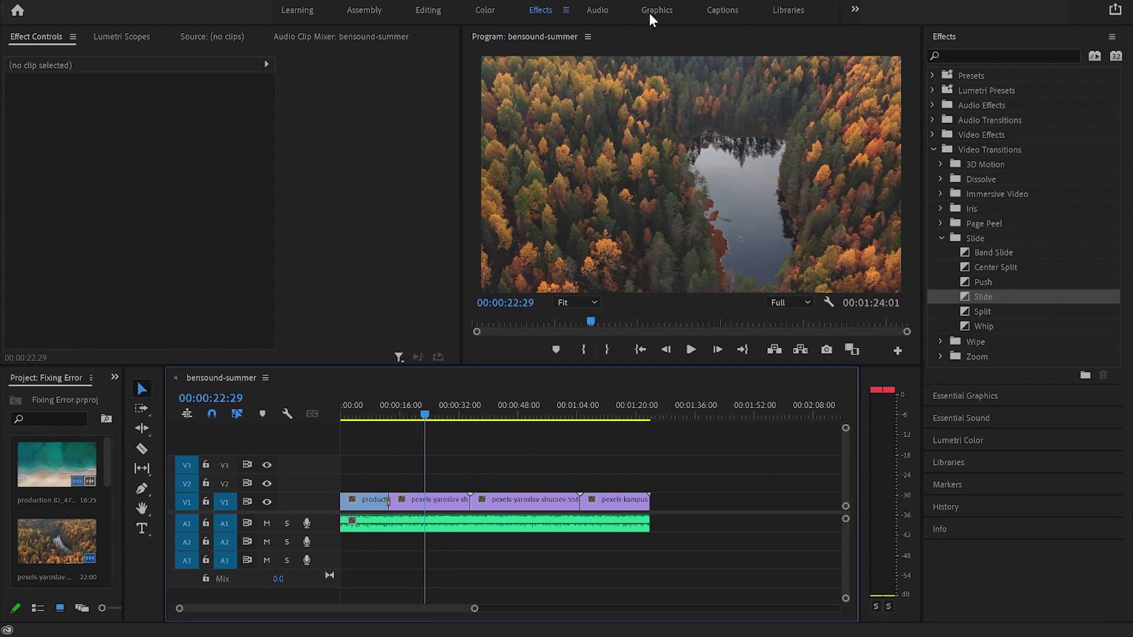
Step: Collapse Video Transitions and expand Video Effects > Adjust to list ProcAmp, Levels and Extract
{"action": "left_click", "coordinate": [486, 12]}
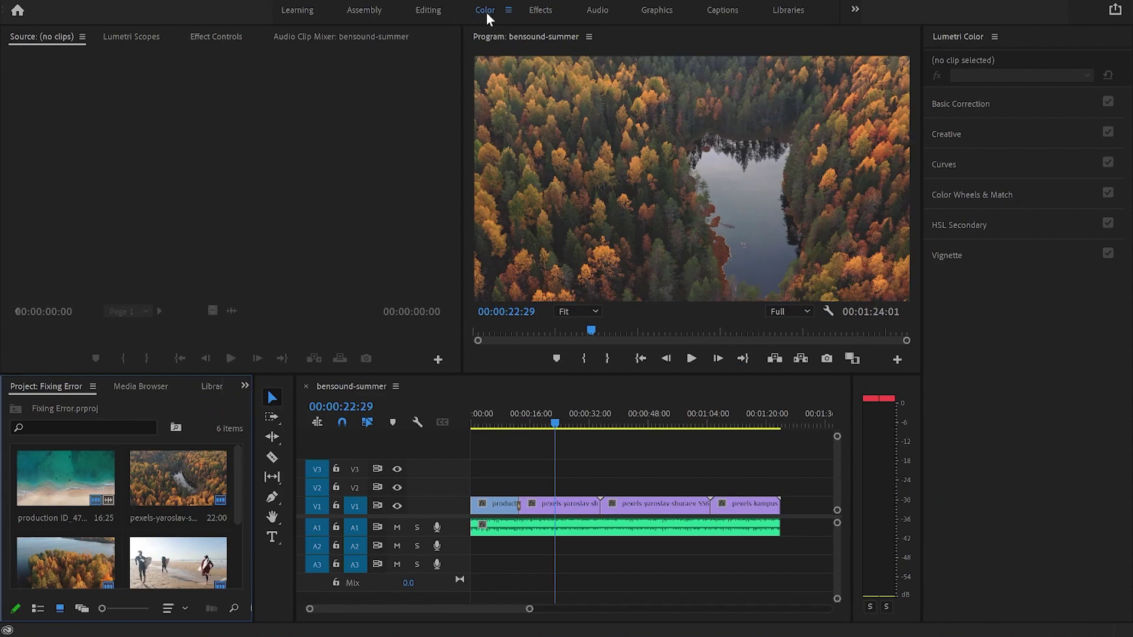
{"action": "left_click", "coordinate": [550, 17]}
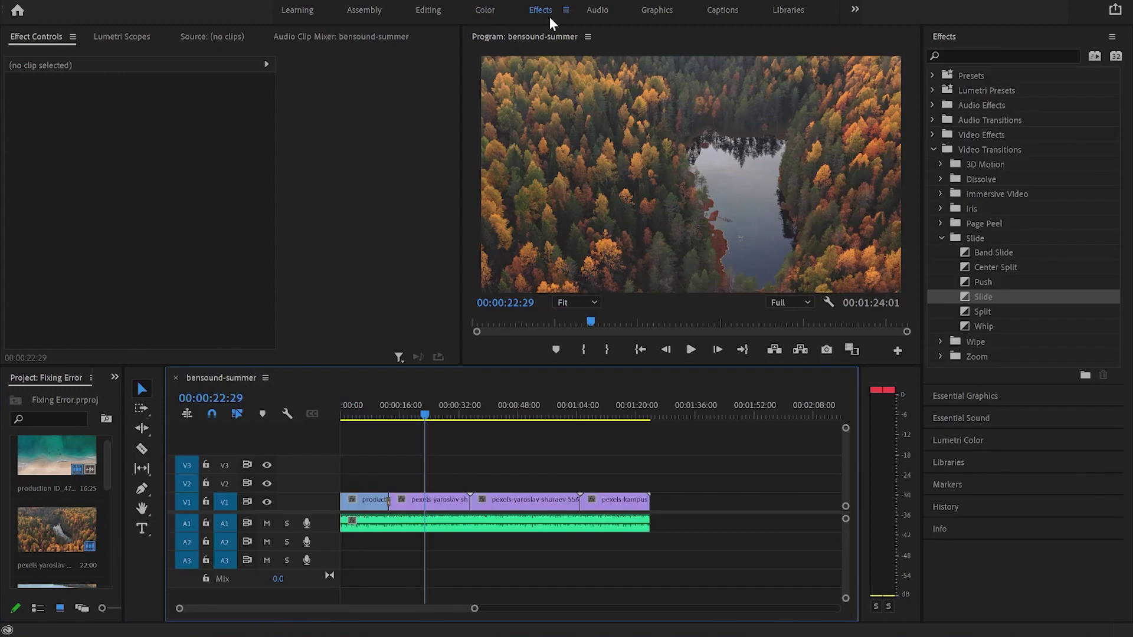
{"action": "left_click", "coordinate": [942, 239]}
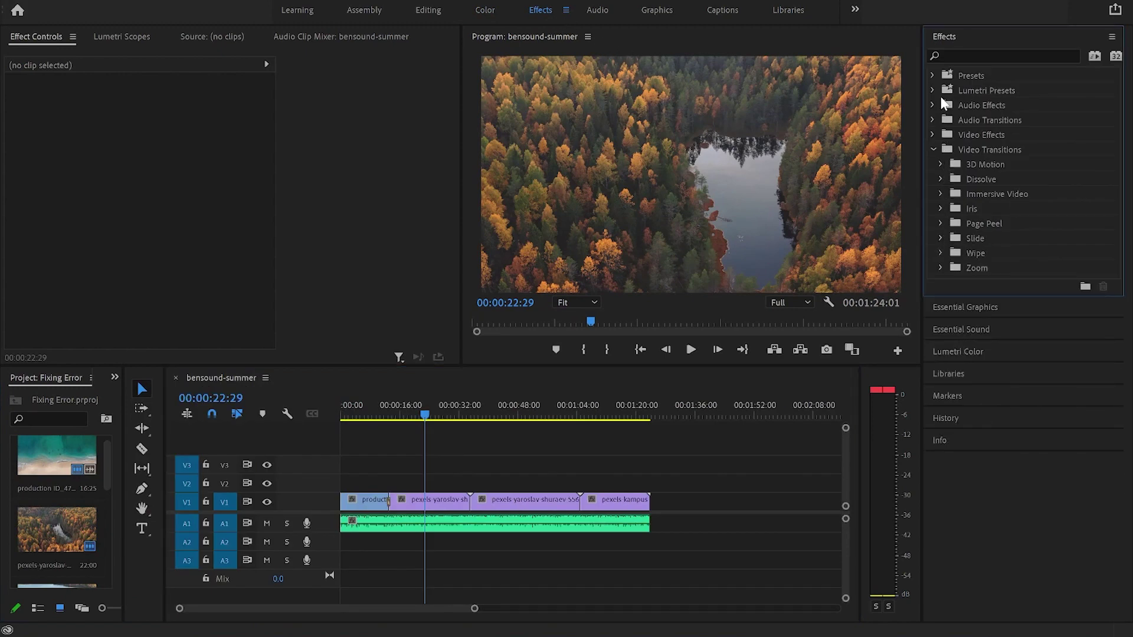
{"action": "left_click", "coordinate": [933, 150]}
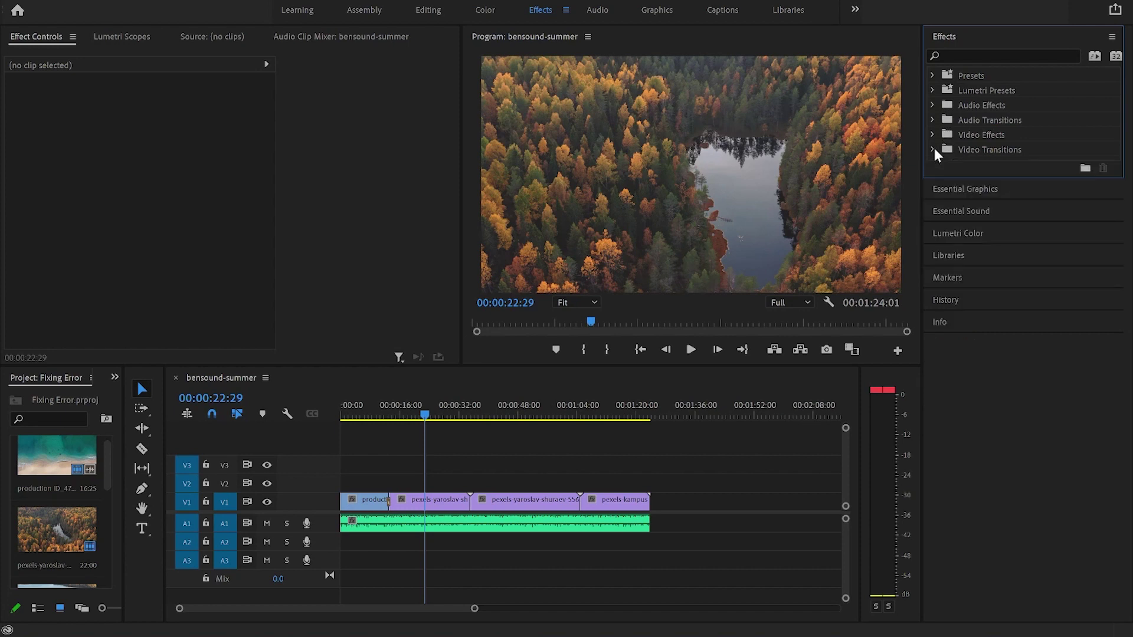
{"action": "left_click", "coordinate": [933, 91]}
{"action": "left_click", "coordinate": [933, 90]}
{"action": "left_click", "coordinate": [934, 135]}
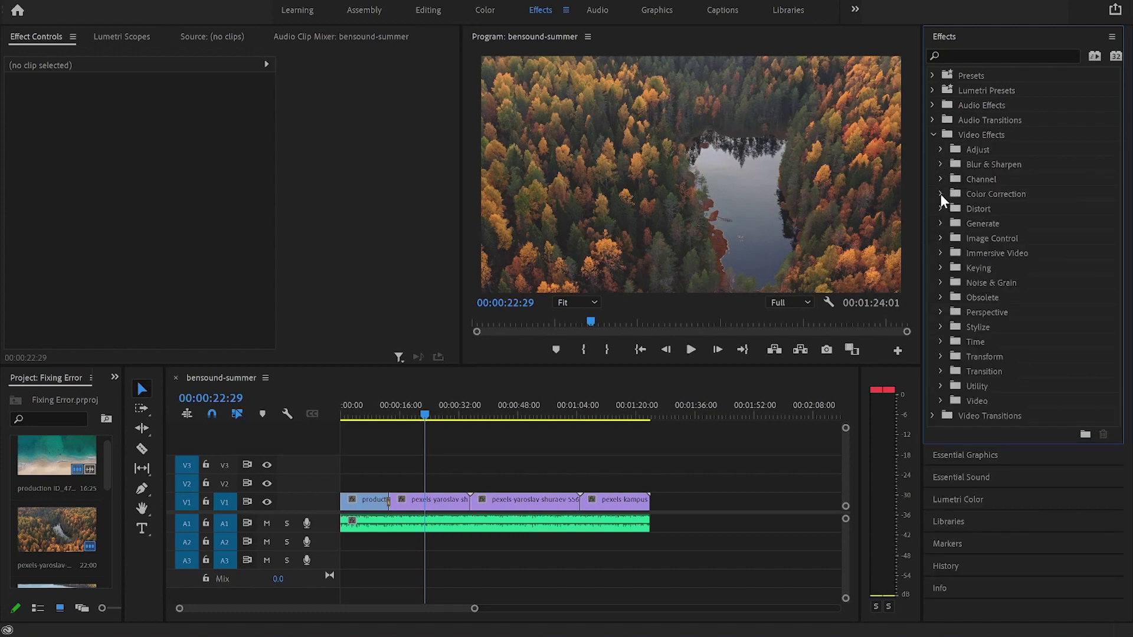
{"action": "left_click", "coordinate": [941, 150]}
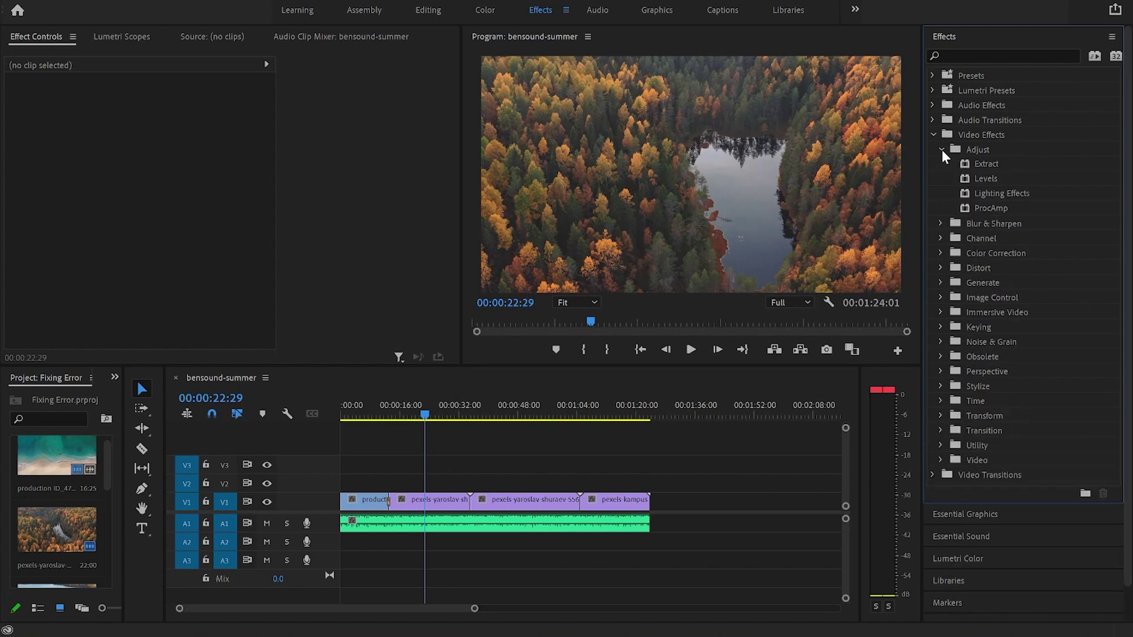
Step: Apply ProcAmp to the second clip, set its Hue to 74.7°, and preview the result
{"action": "left_click_drag", "start_coordinate": [968, 208], "coordinate": [424, 500]}
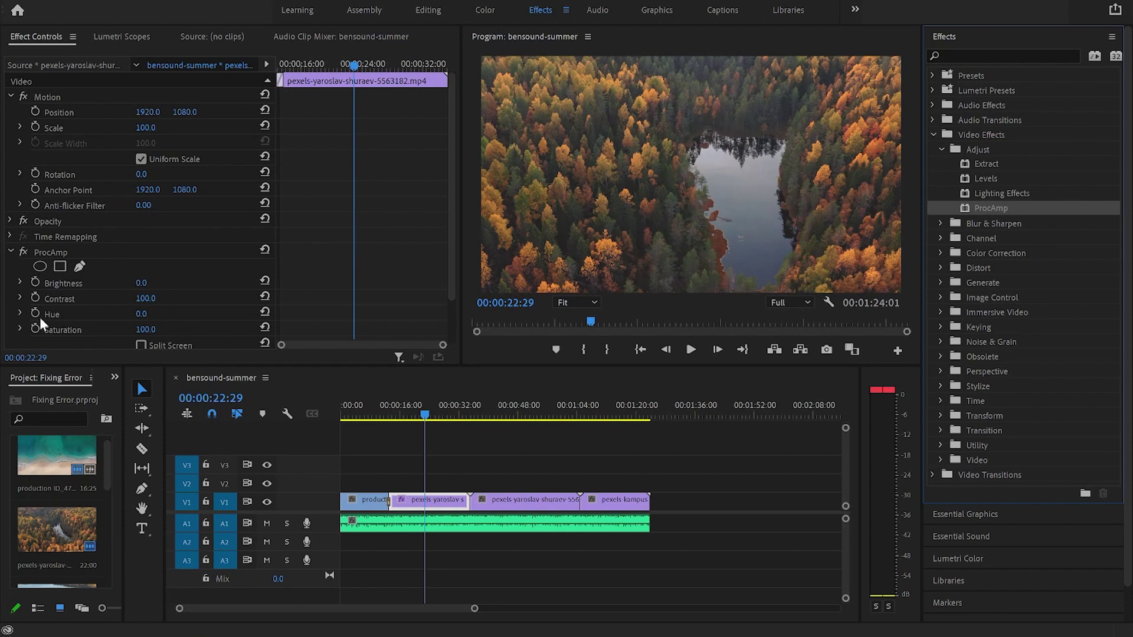
{"action": "left_click", "coordinate": [19, 314]}
{"action": "scroll", "coordinate": [263, 258], "scroll_direction": "down", "scroll_amount": 1}
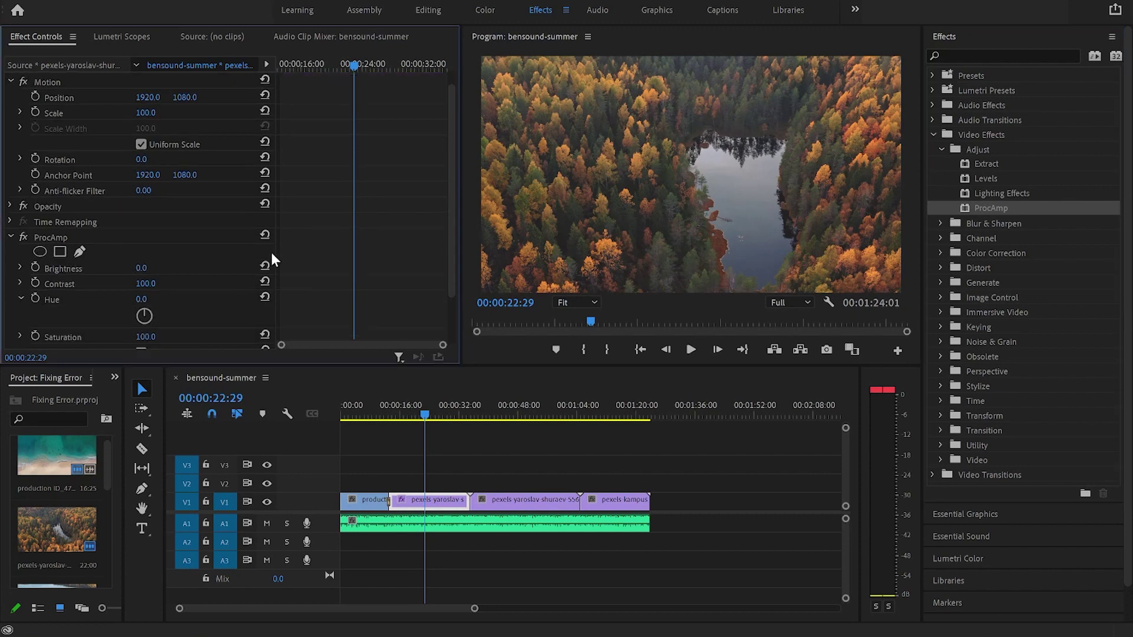
{"action": "scroll", "coordinate": [271, 253], "scroll_direction": "down", "scroll_amount": 1}
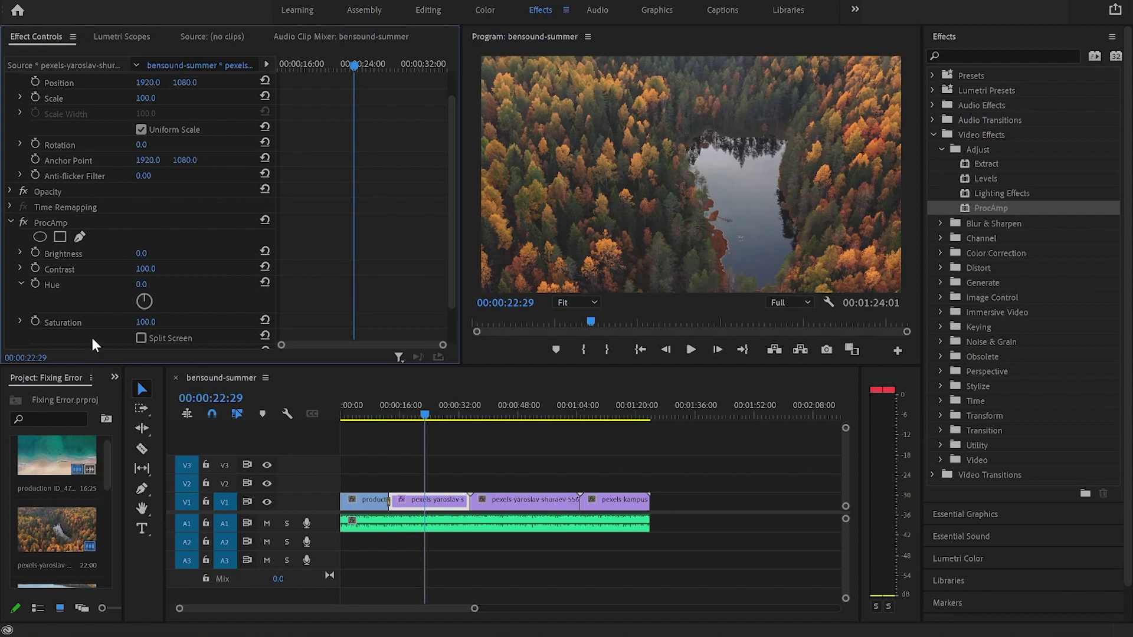
{"action": "scroll", "coordinate": [127, 308], "scroll_direction": "down", "scroll_amount": 1}
{"action": "scroll", "coordinate": [128, 307], "scroll_direction": "down", "scroll_amount": 1}
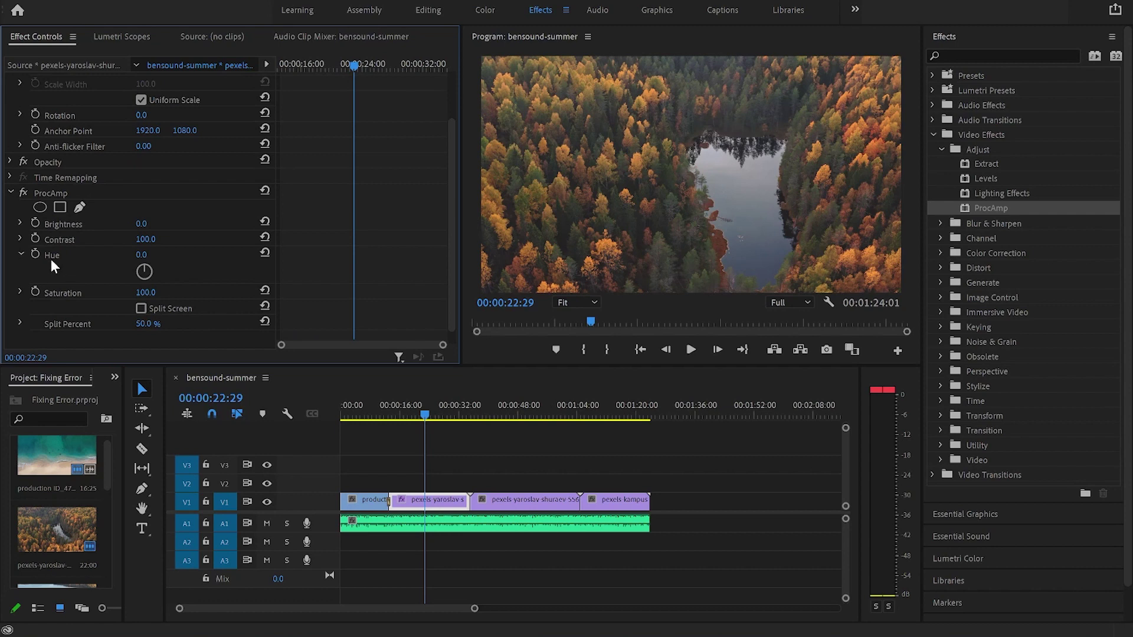
{"action": "left_click_drag", "start_coordinate": [151, 272], "coordinate": [150, 273]}
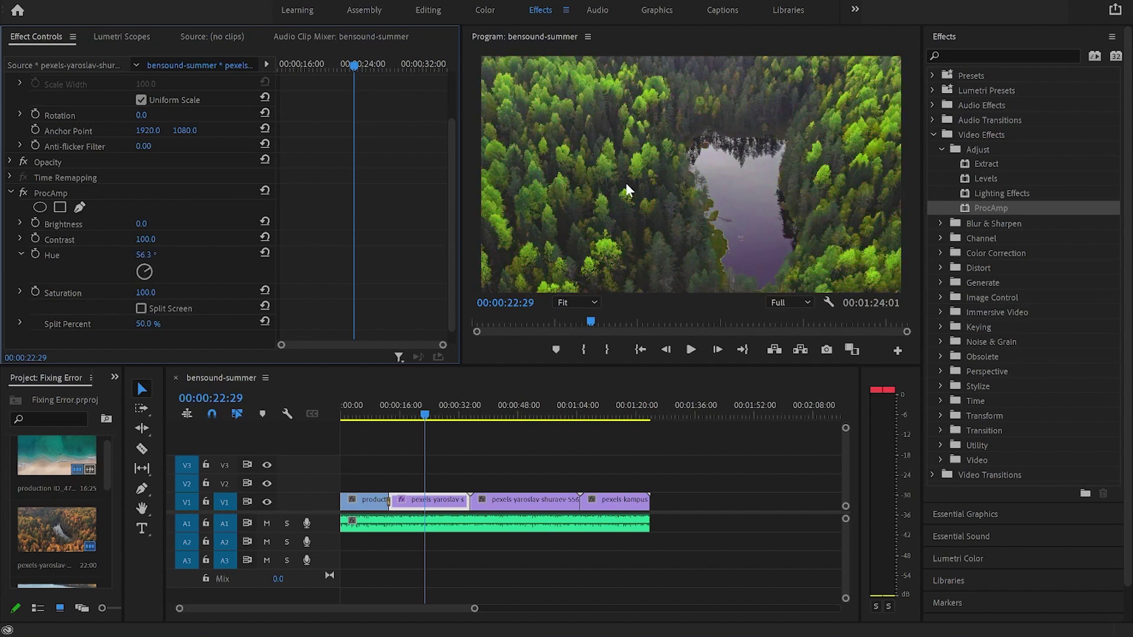
{"action": "left_click", "coordinate": [427, 420]}
{"action": "left_click_drag", "start_coordinate": [428, 420], "coordinate": [456, 425]}
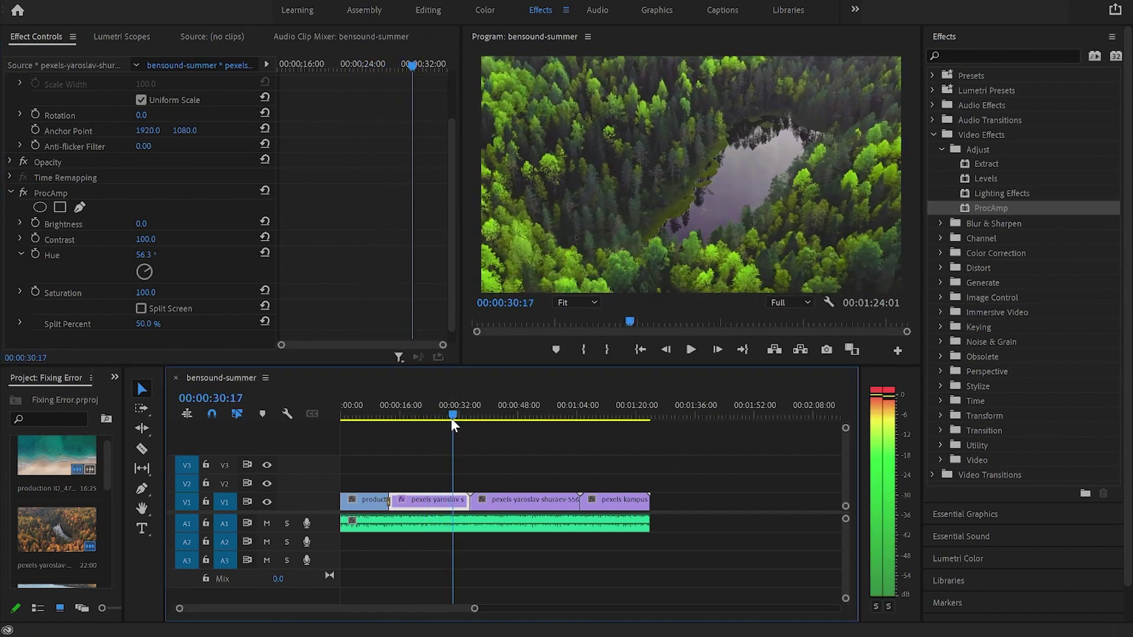
{"action": "mouse_move", "coordinate": [456, 423]}
{"action": "left_mouse_down"}
{"action": "mouse_move", "coordinate": [402, 412]}
{"action": "mouse_move", "coordinate": [444, 416]}
{"action": "left_mouse_up"}
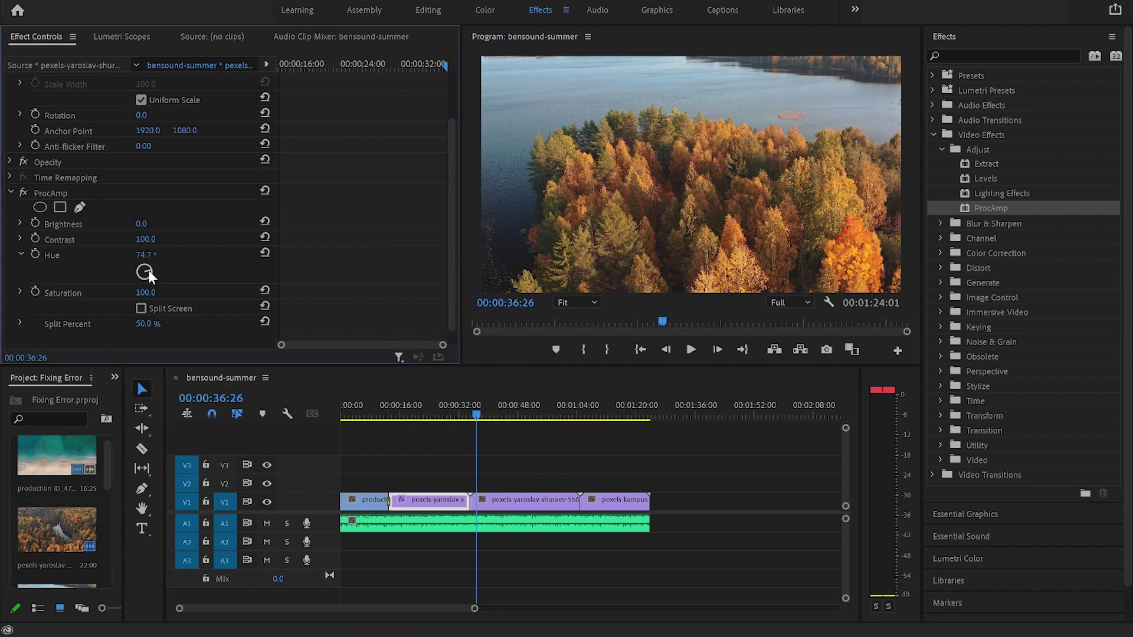
Step: Apply ProcAmp to the third clip with Hue -39.8°, turning its trees pink
{"action": "left_click", "coordinate": [511, 501]}
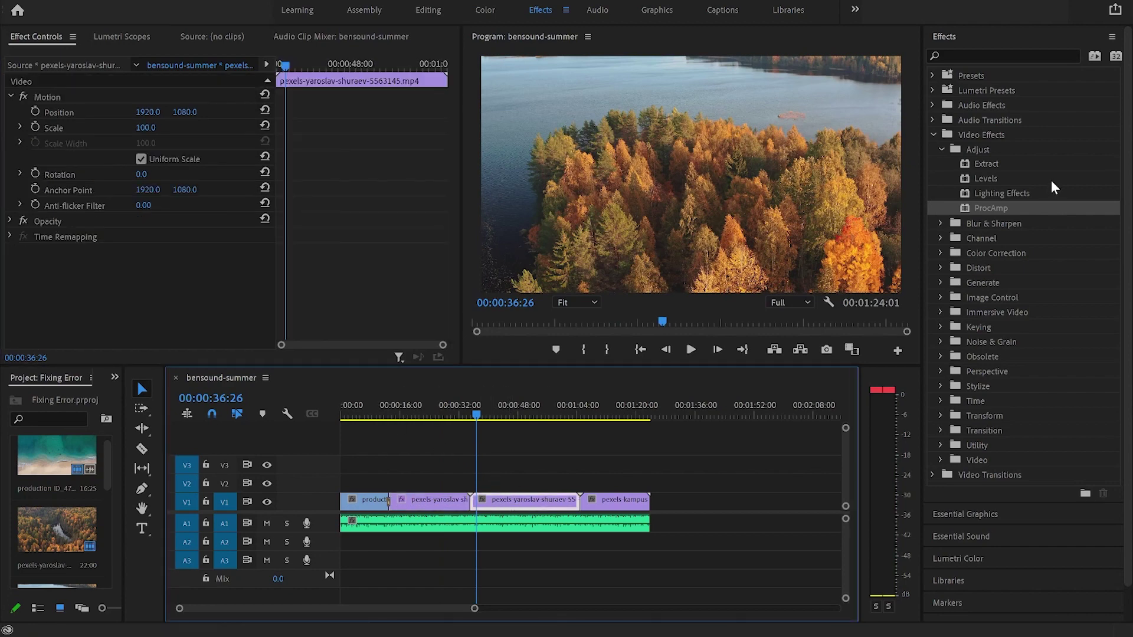
{"action": "mouse_move", "coordinate": [1030, 209]}
{"action": "left_mouse_down"}
{"action": "mouse_move", "coordinate": [1007, 238]}
{"action": "mouse_move", "coordinate": [525, 501]}
{"action": "left_mouse_up"}
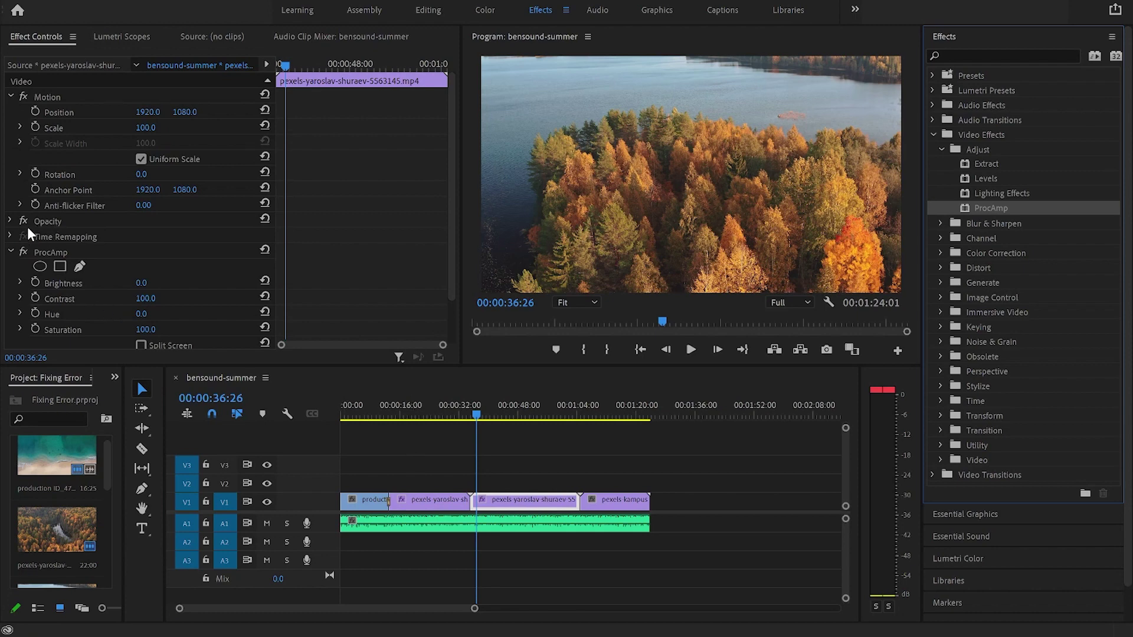
{"action": "left_click", "coordinate": [20, 313]}
{"action": "scroll", "coordinate": [116, 292], "scroll_direction": "down", "scroll_amount": 1}
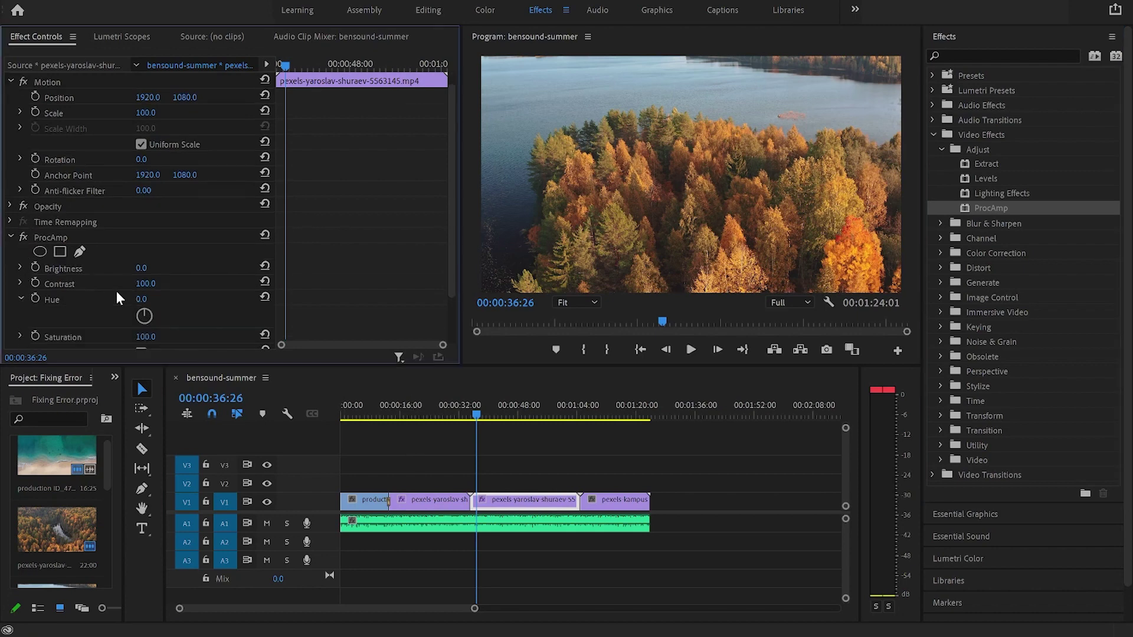
{"action": "scroll", "coordinate": [136, 303], "scroll_direction": "down", "scroll_amount": 1}
{"action": "left_click_drag", "start_coordinate": [144, 302], "coordinate": [139, 301]}
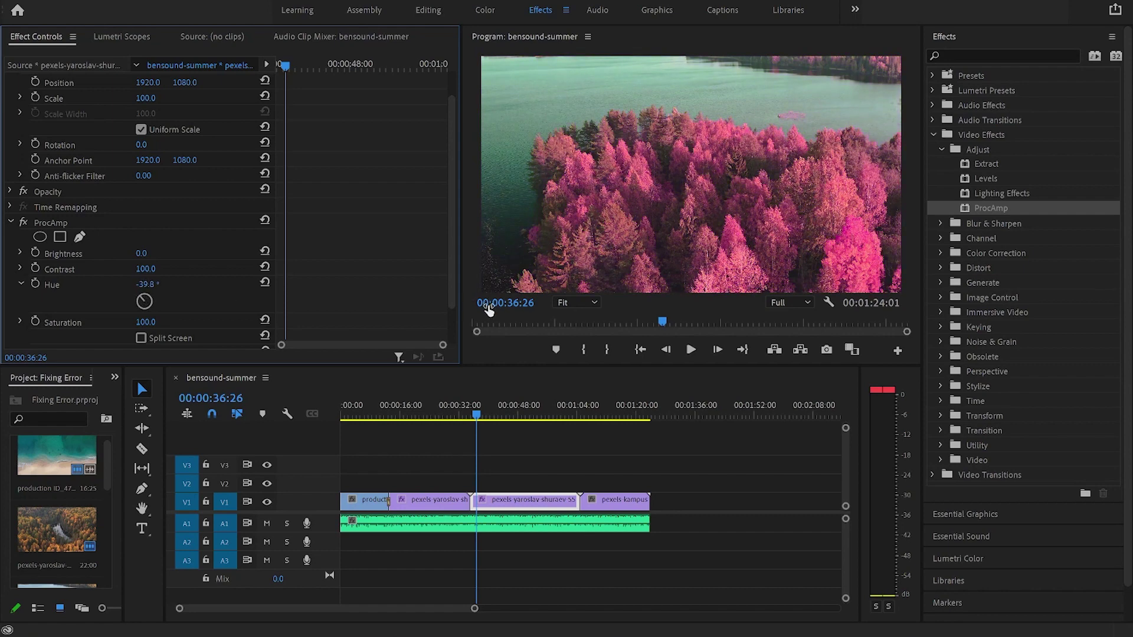
{"action": "mouse_move", "coordinate": [477, 415]}
{"action": "left_mouse_down"}
{"action": "mouse_move", "coordinate": [462, 416]}
{"action": "mouse_move", "coordinate": [487, 417]}
{"action": "left_mouse_up"}
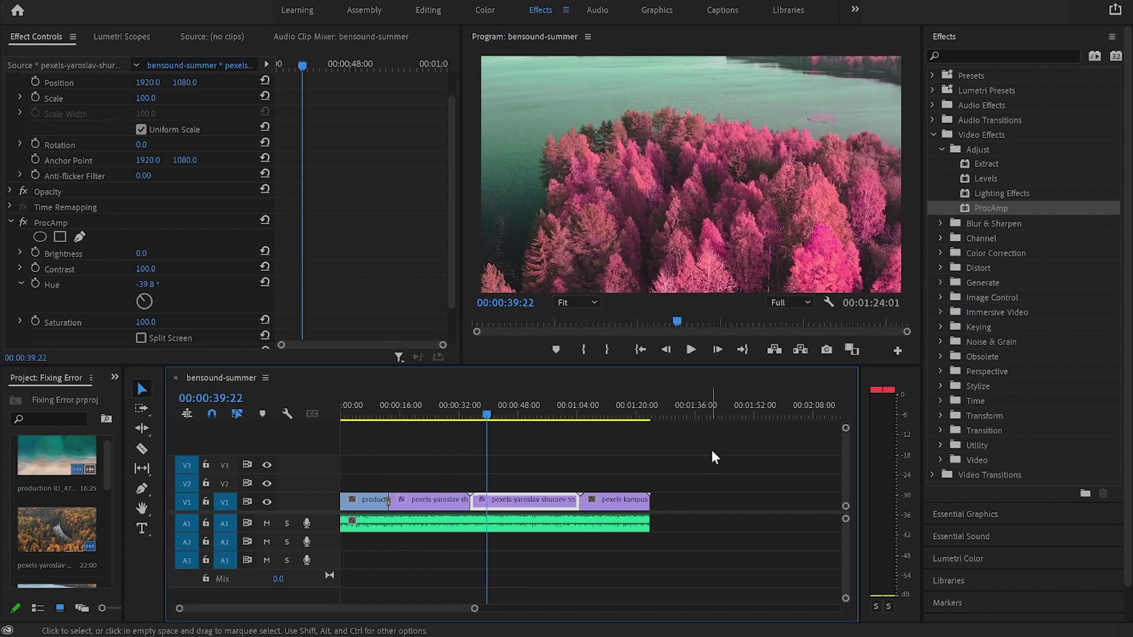
{"action": "left_click", "coordinate": [714, 458]}
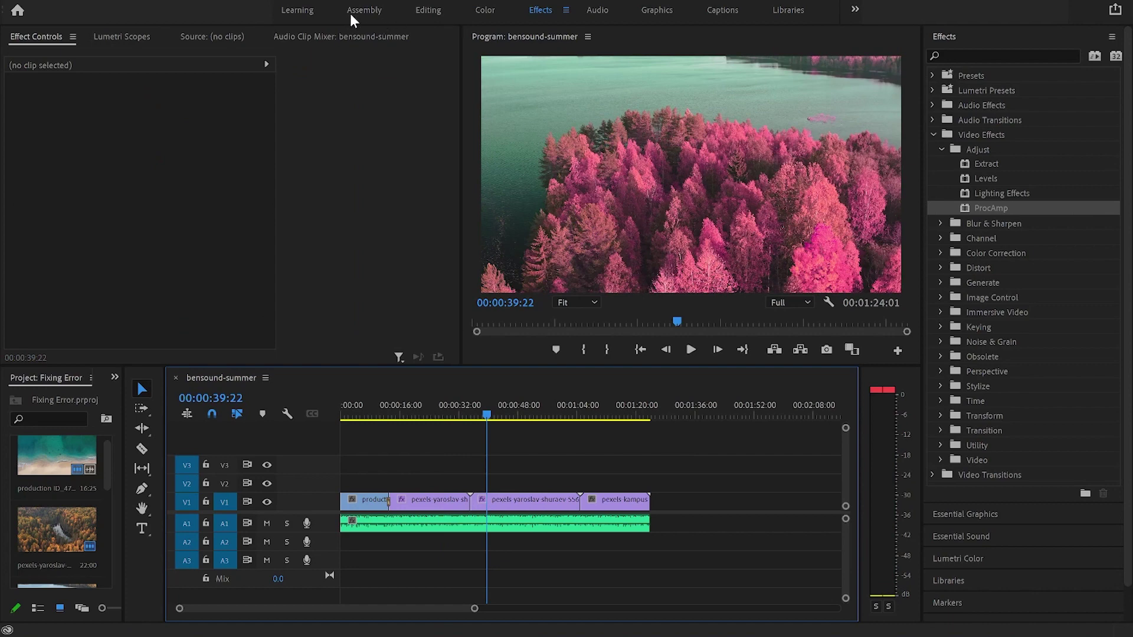
Step: Switch back to the Editing workspace and marquee-select every clip in the sequence
{"action": "left_click", "coordinate": [365, 12]}
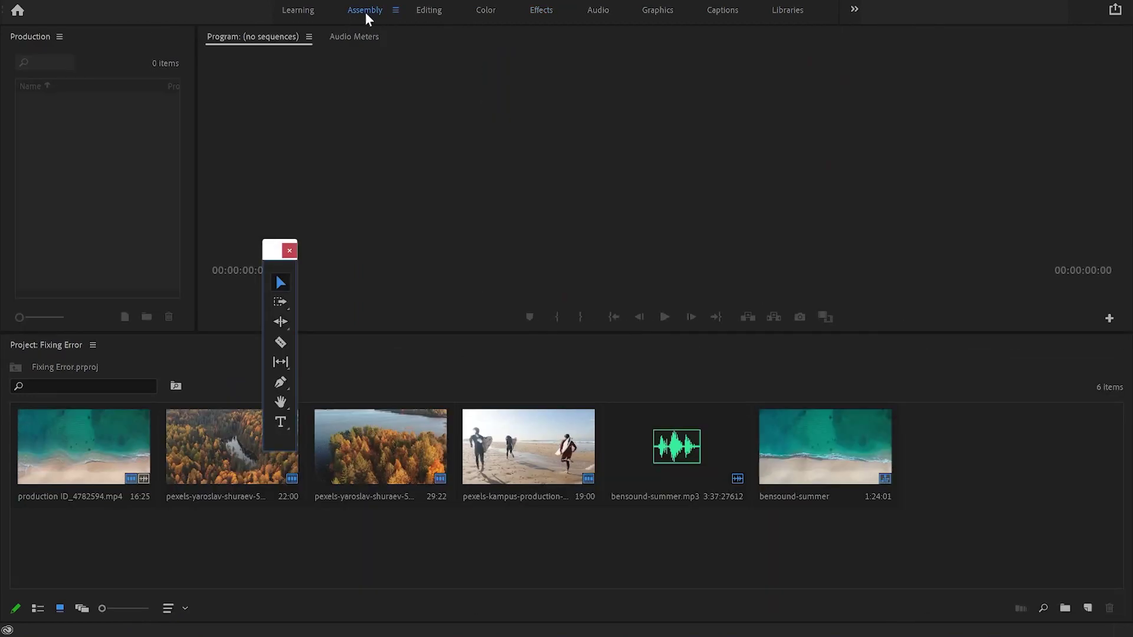
{"action": "left_click", "coordinate": [423, 10]}
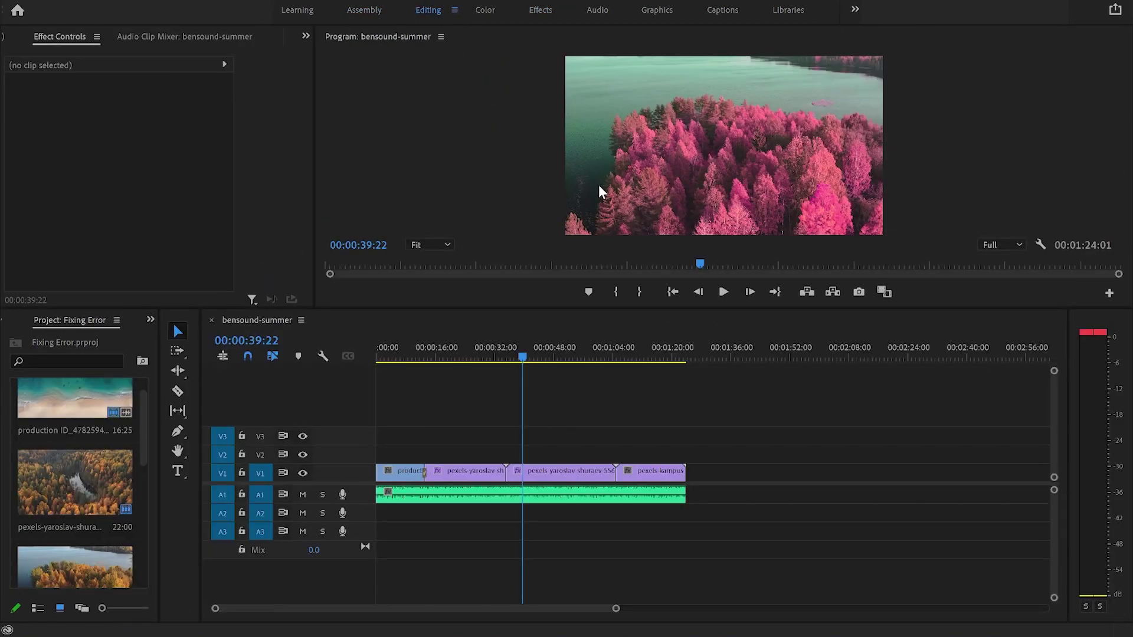
{"action": "key", "text": "shift+1"}
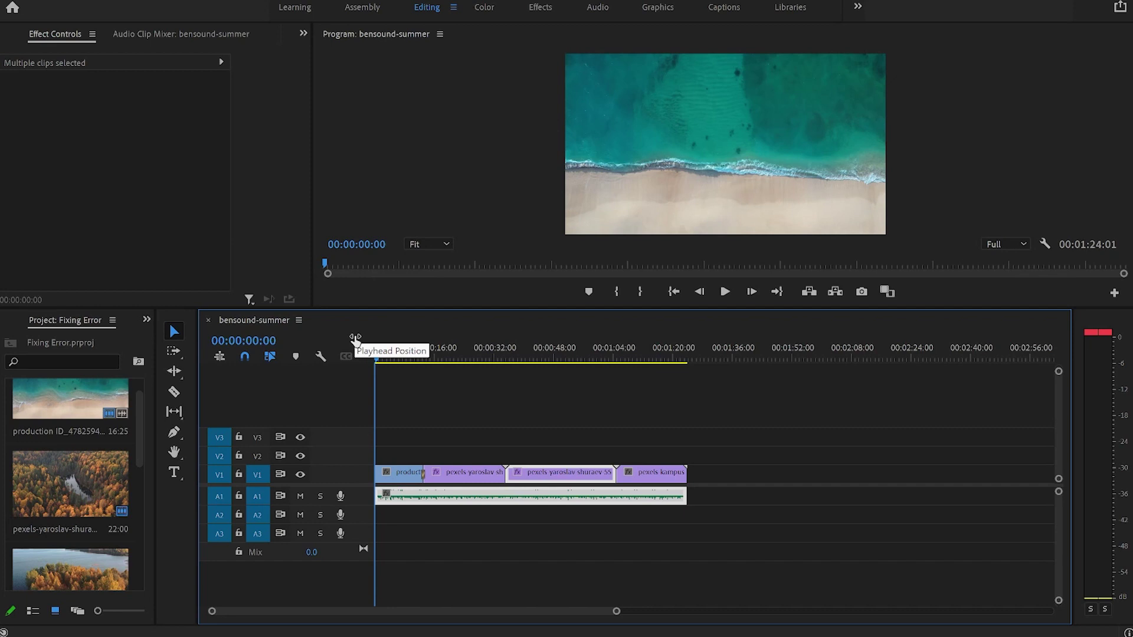
{"action": "left_click", "coordinate": [713, 432]}
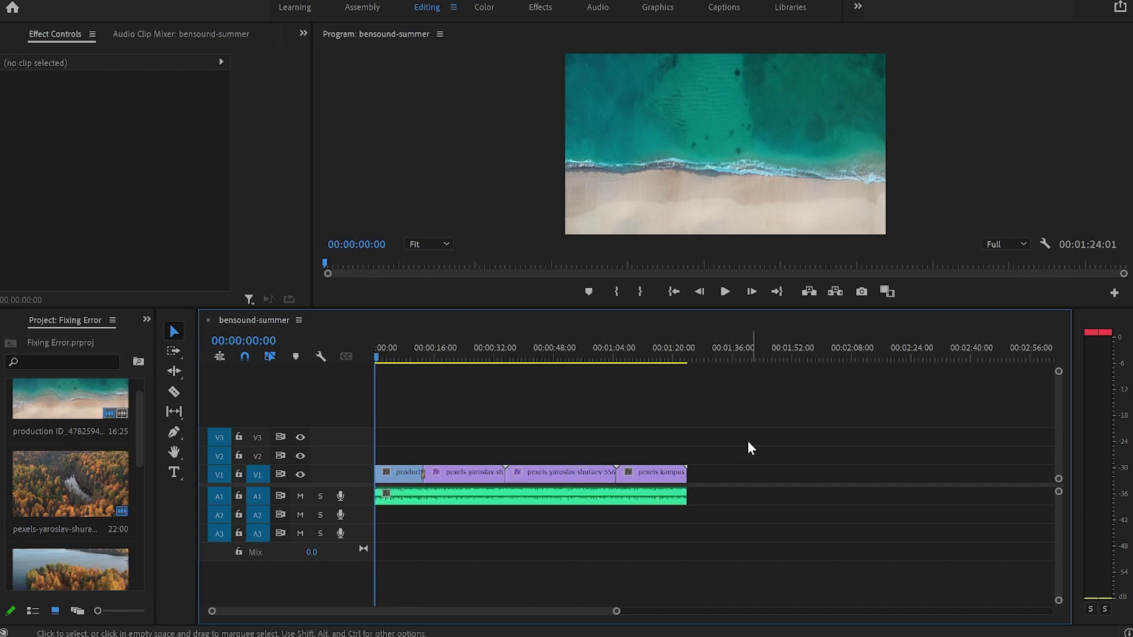
{"action": "left_click_drag", "start_coordinate": [724, 444], "coordinate": [342, 495]}
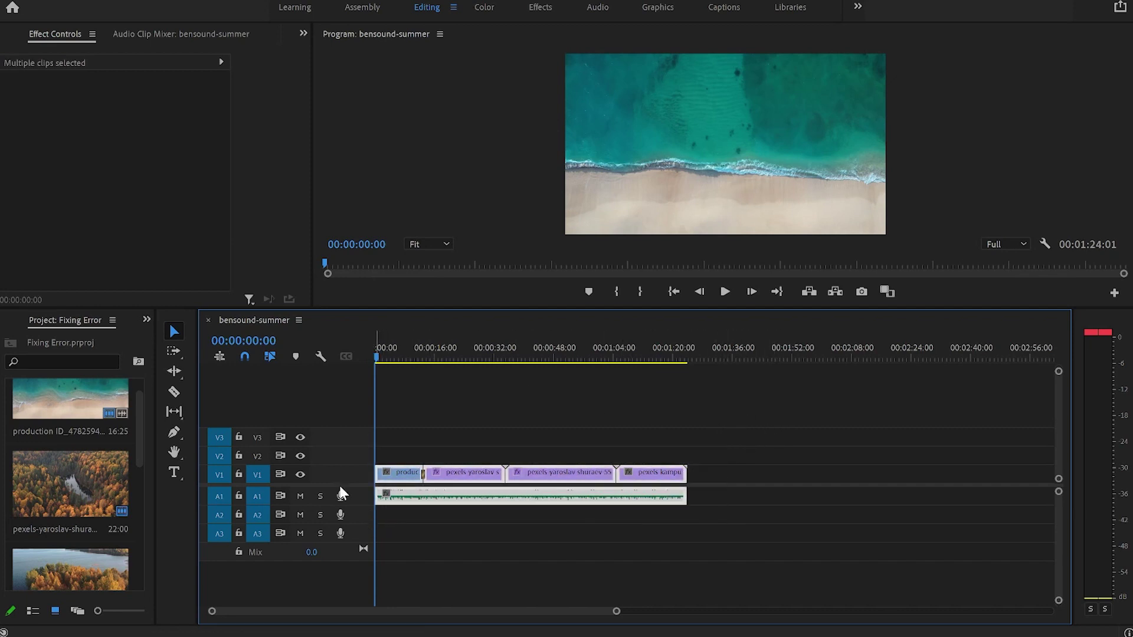
{"action": "left_click", "coordinate": [11, 2]}
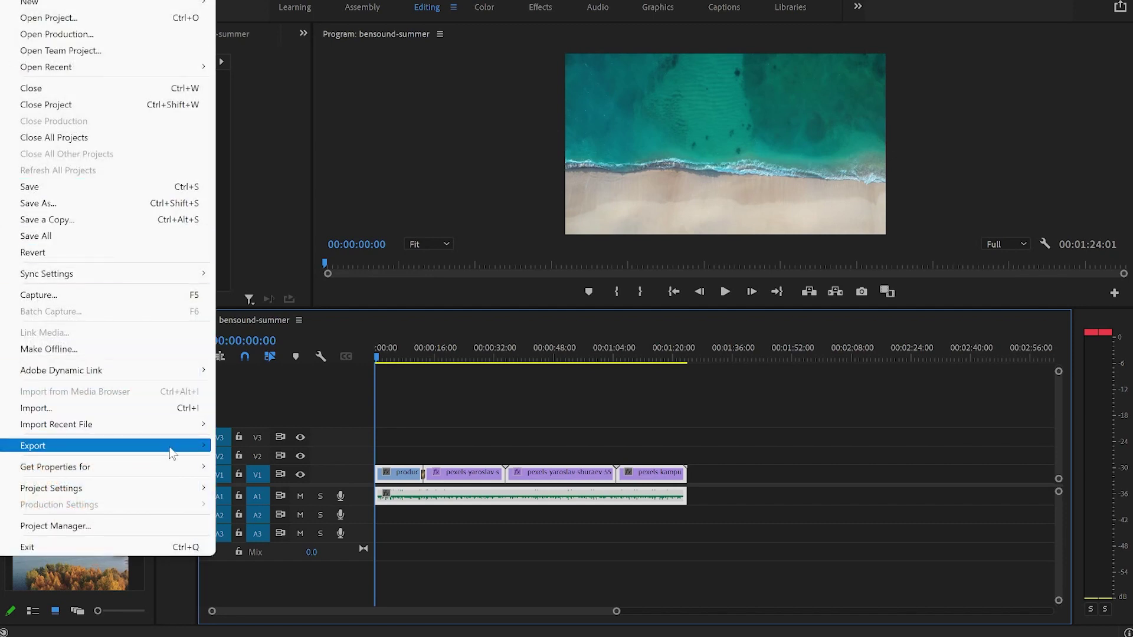
Step: Export the sequence as H.264 using the YouTube 2160p 4K preset to bensound-summer.mp4
{"action": "mouse_move", "coordinate": [106, 445]}
{"action": "left_click", "coordinate": [258, 447]}
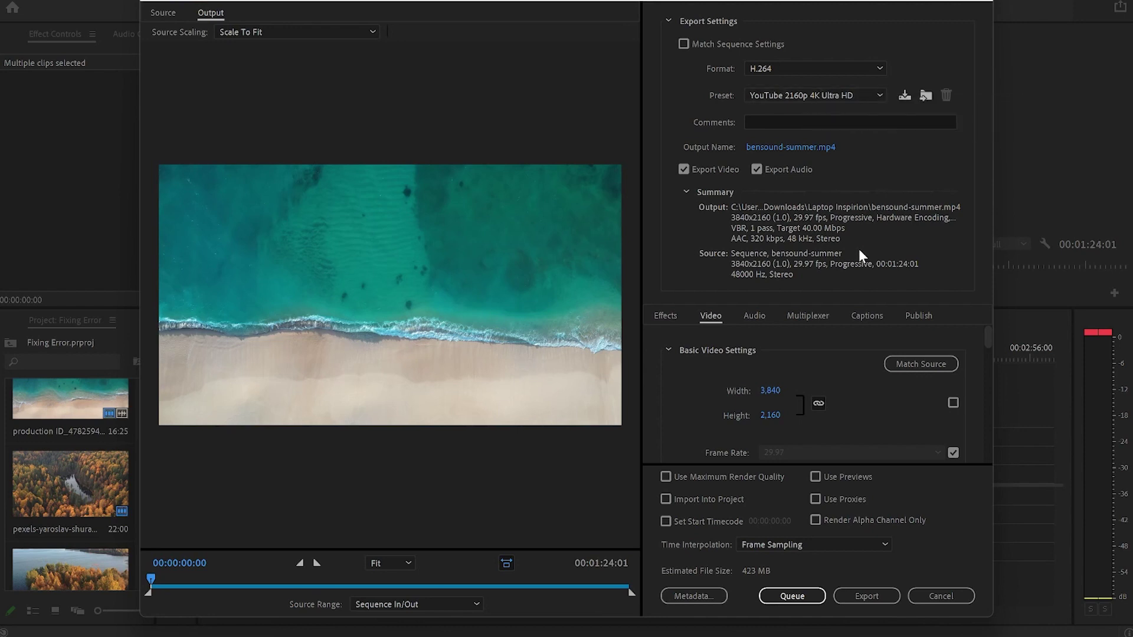
{"action": "left_click", "coordinate": [865, 602]}
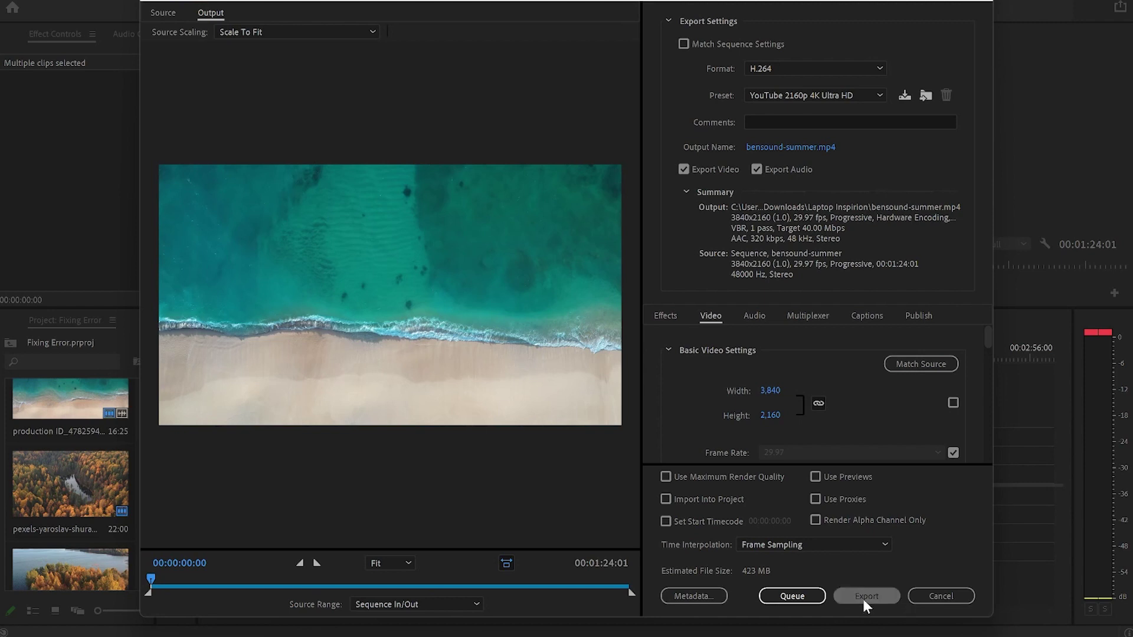